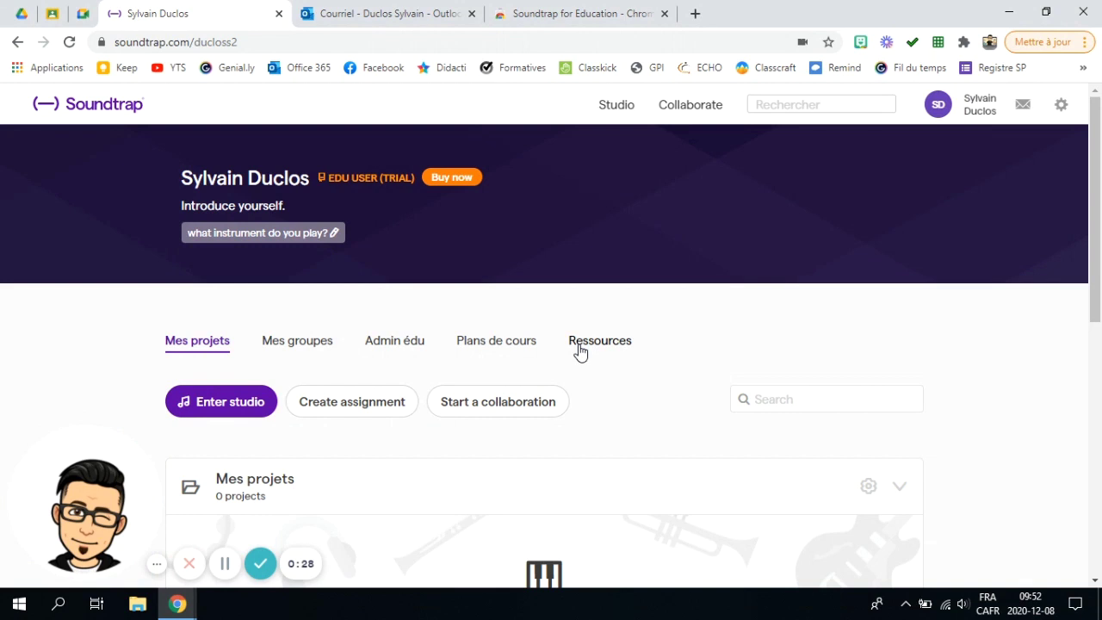
Step: Look at the web store page, then return to the profile and list My groups
click(554, 16)
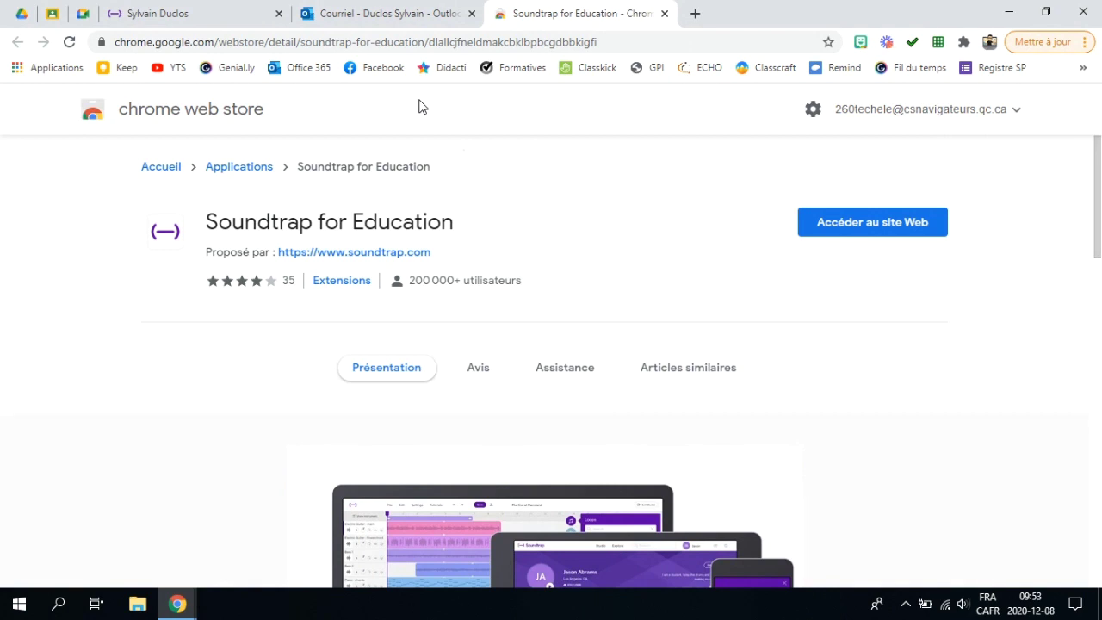
click(223, 14)
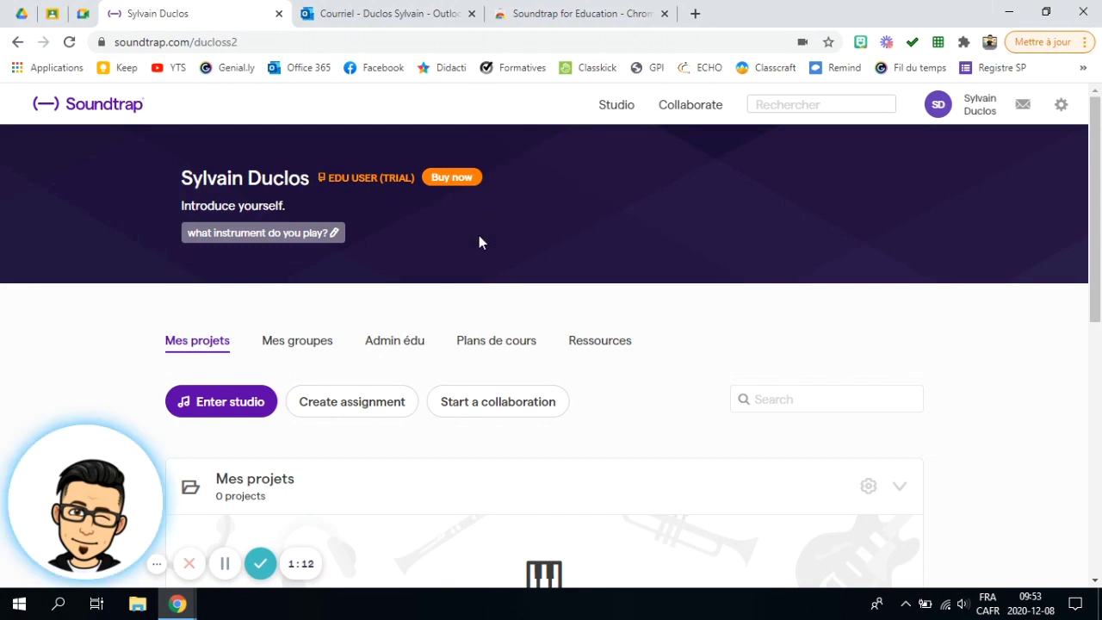
click(303, 343)
scroll(733, 400, down, 2)
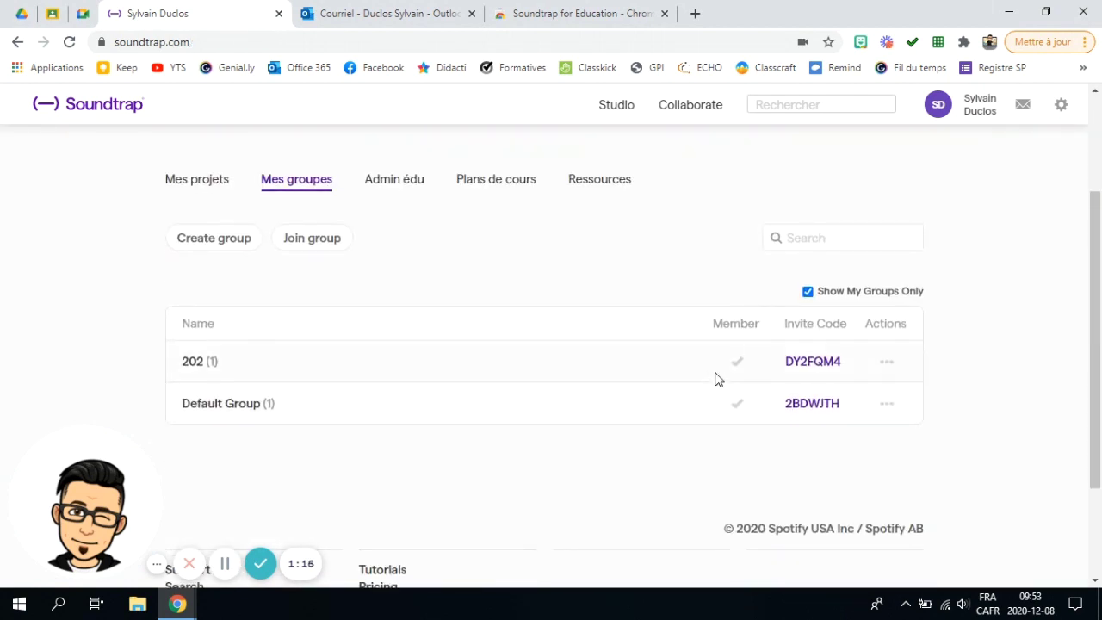
Step: Create a new group named 201, keeping 'Add me to this group' checked
click(230, 243)
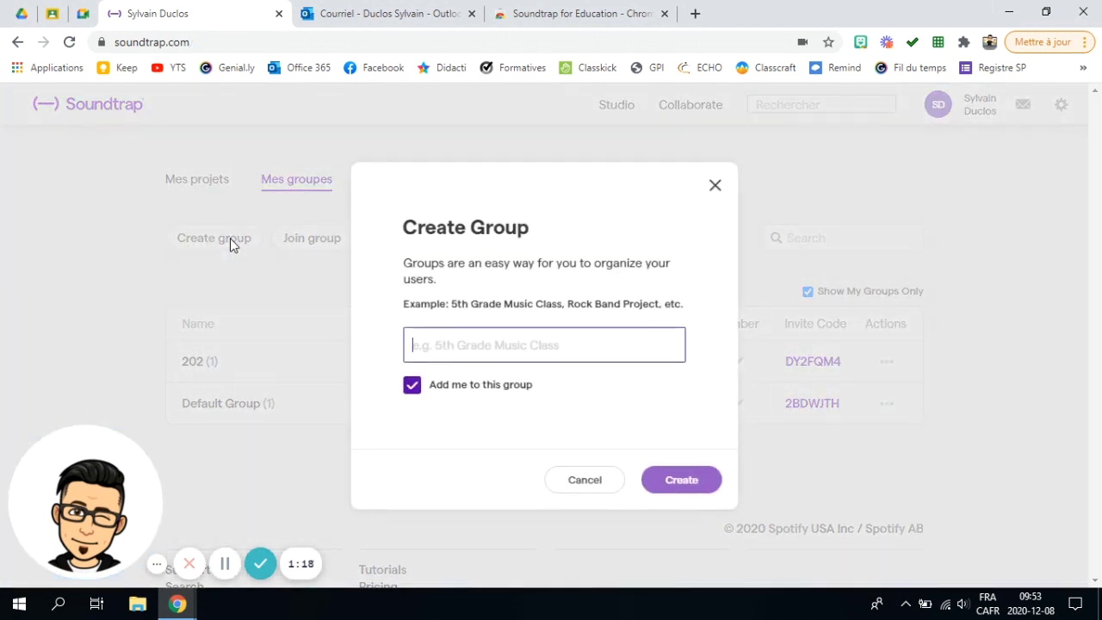
click(443, 342)
text(201)
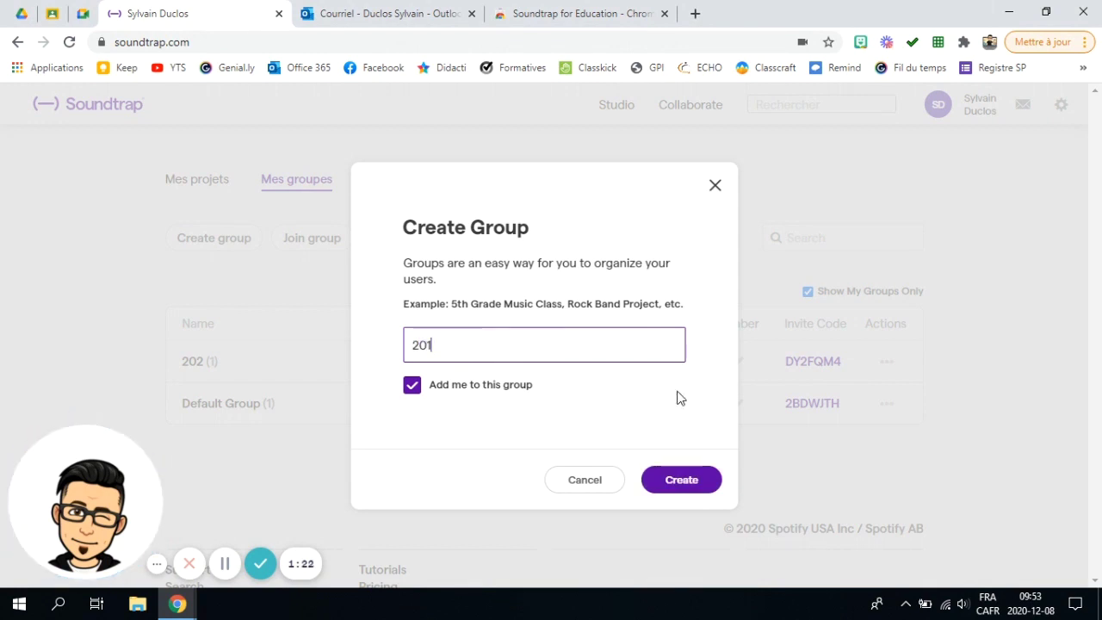
click(696, 480)
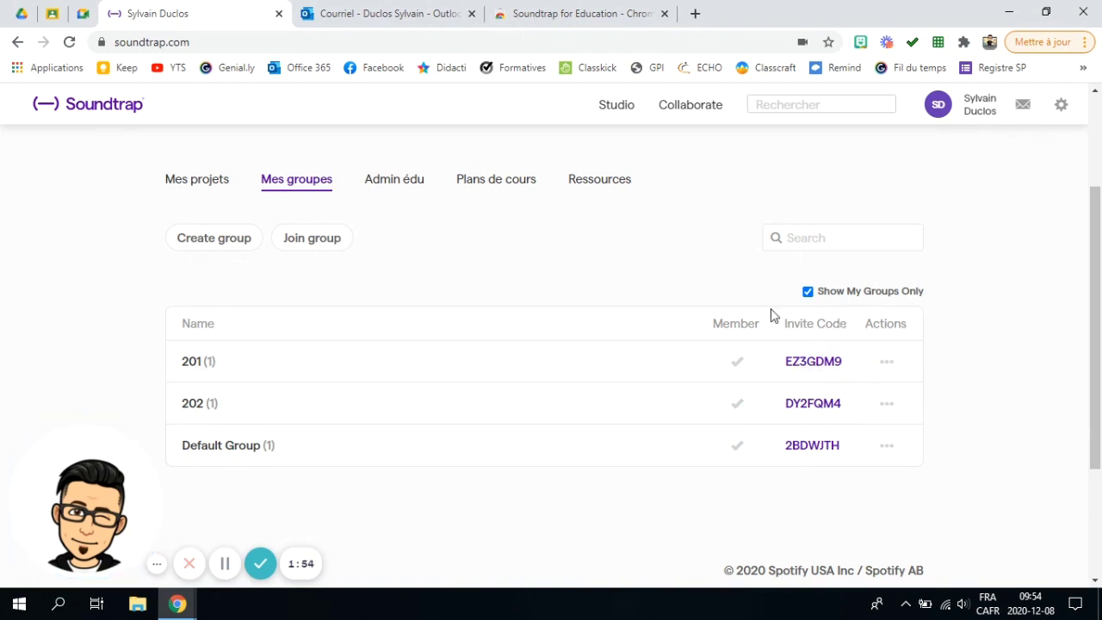
scroll(618, 390, up, 2)
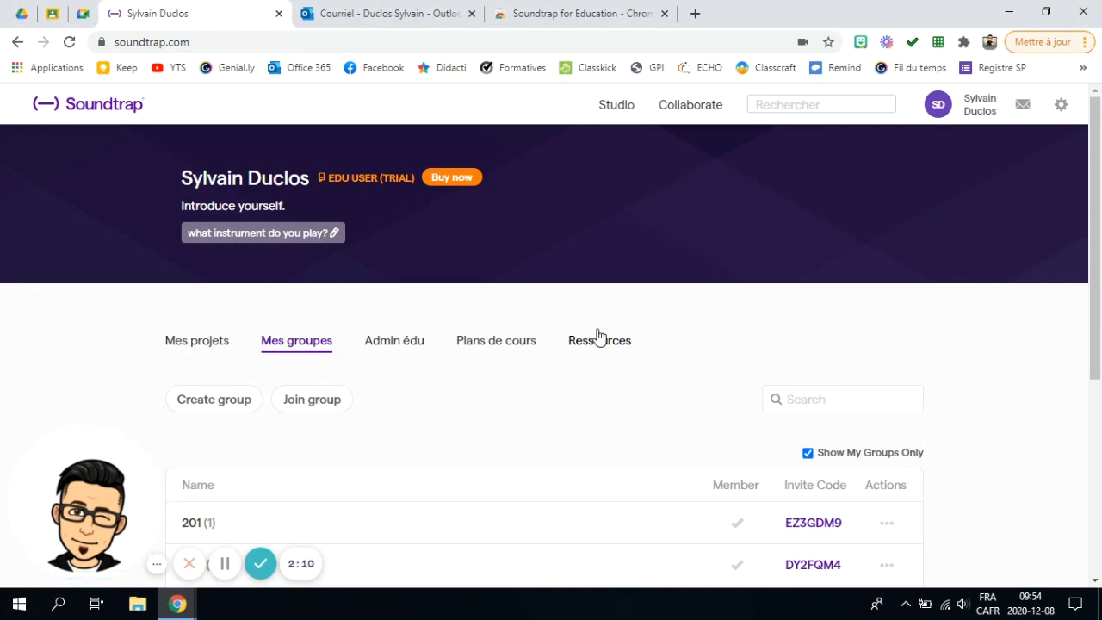
Step: Return to the Mes projets list, which still shows 0 projects
click(197, 340)
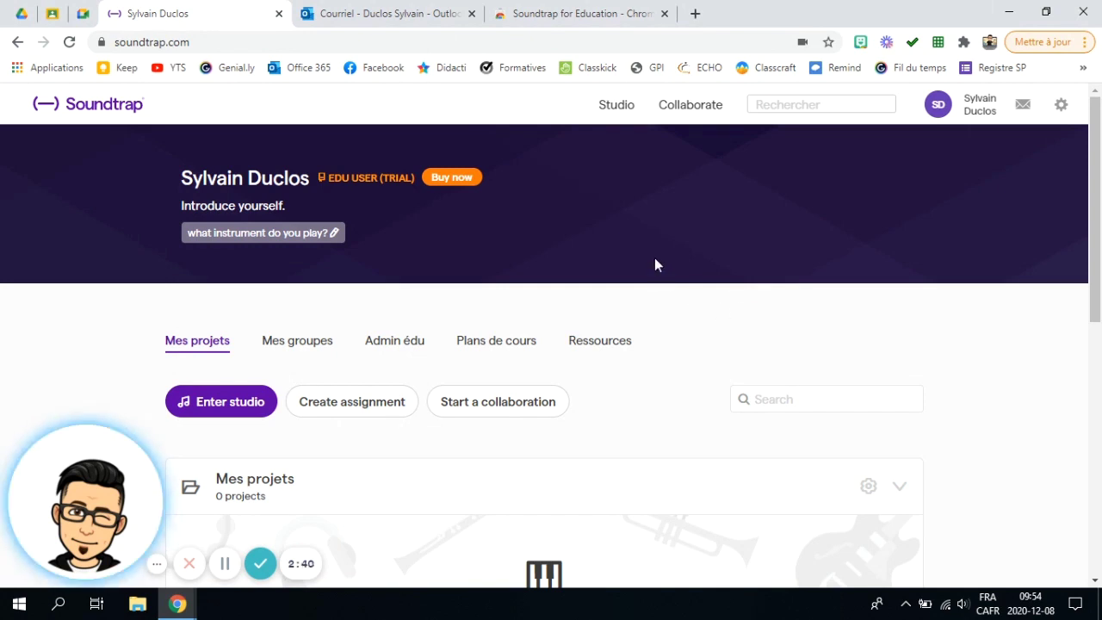
scroll(249, 246, down, 2)
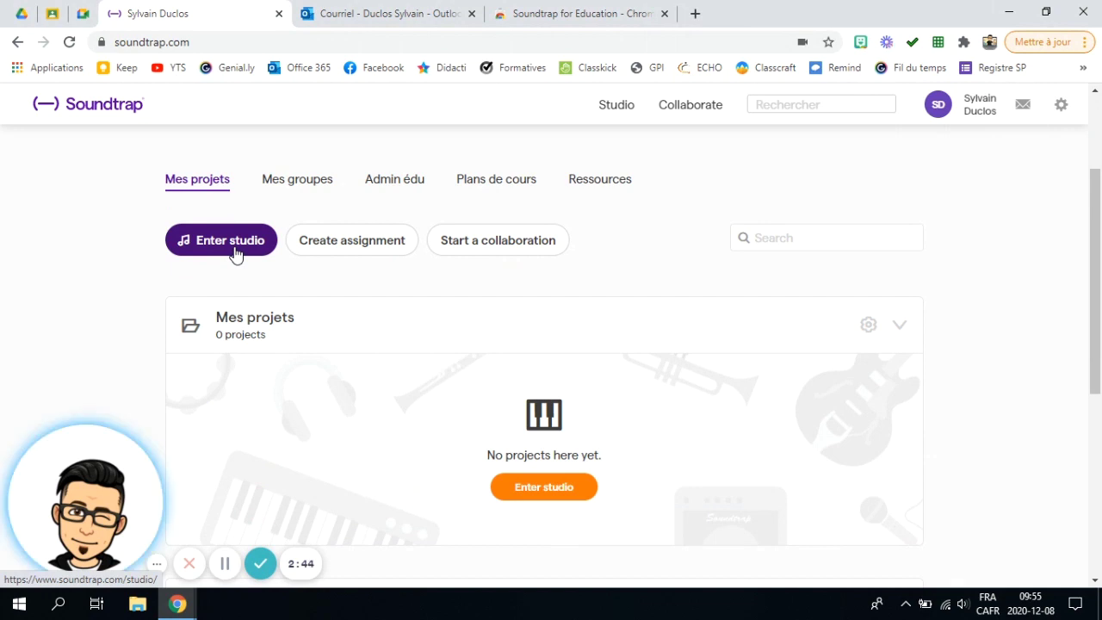
Step: Enter the studio and start a new Podcast project, 'Podcast sans titre'
click(235, 251)
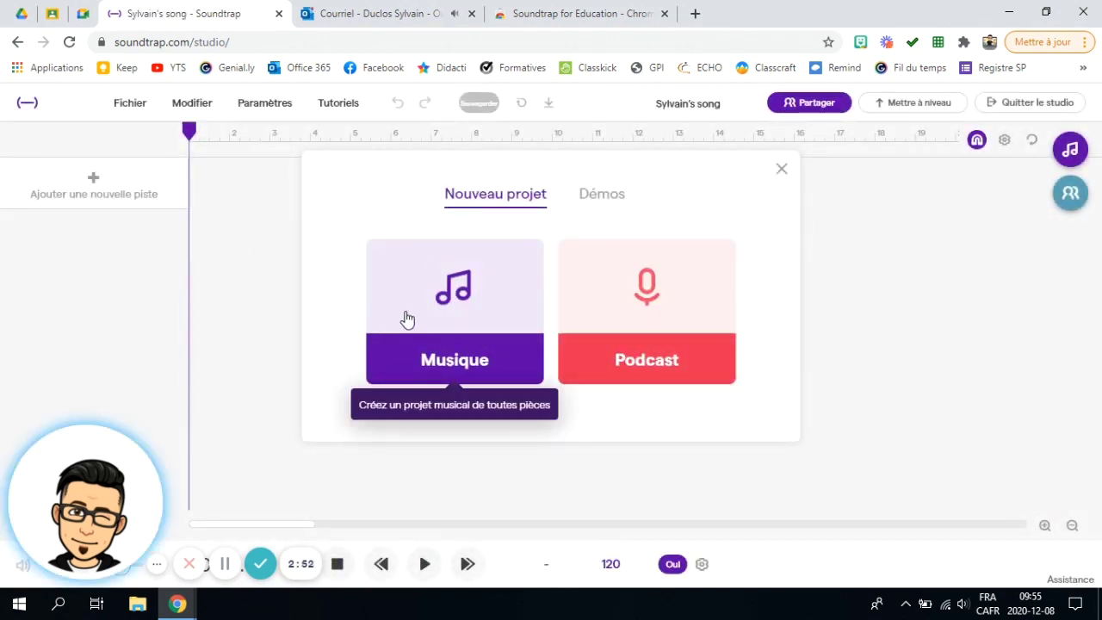
click(471, 13)
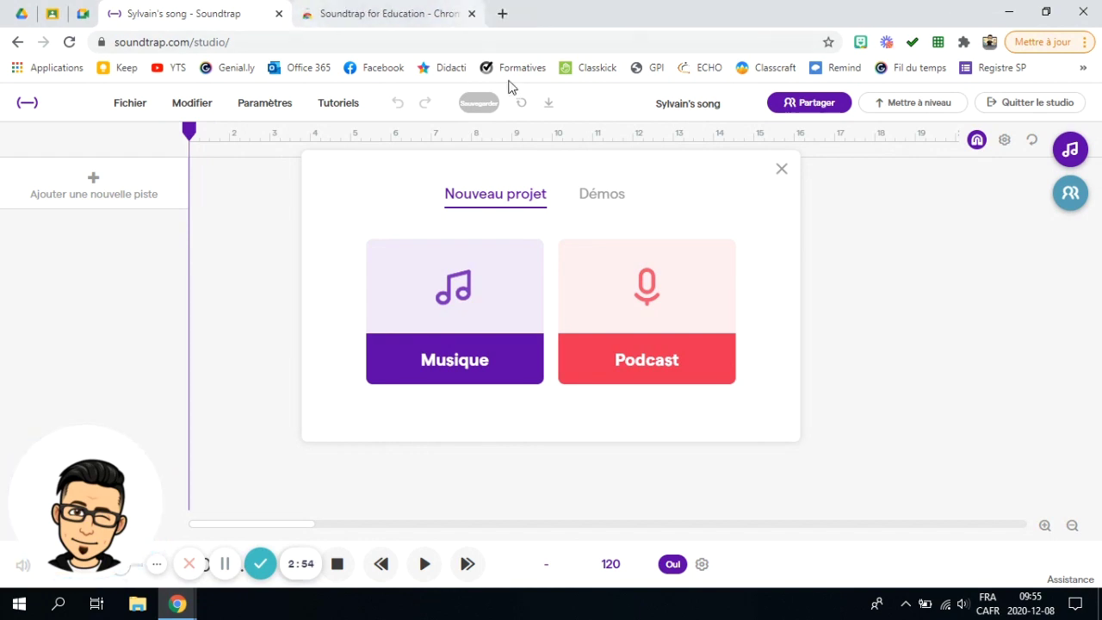
click(638, 304)
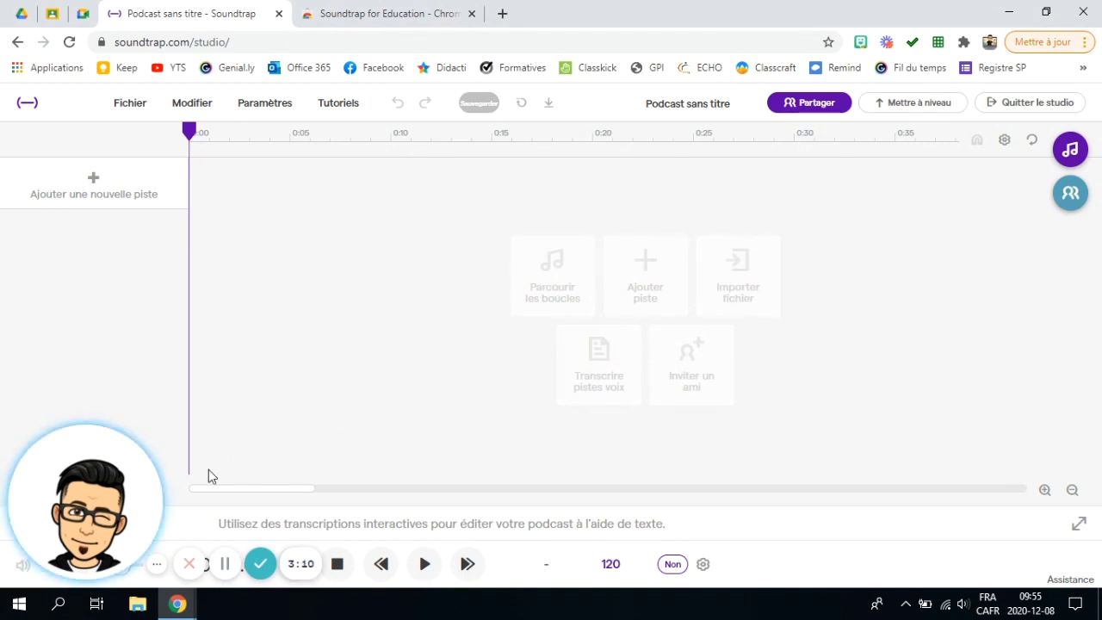
drag(99, 490, 97, 371)
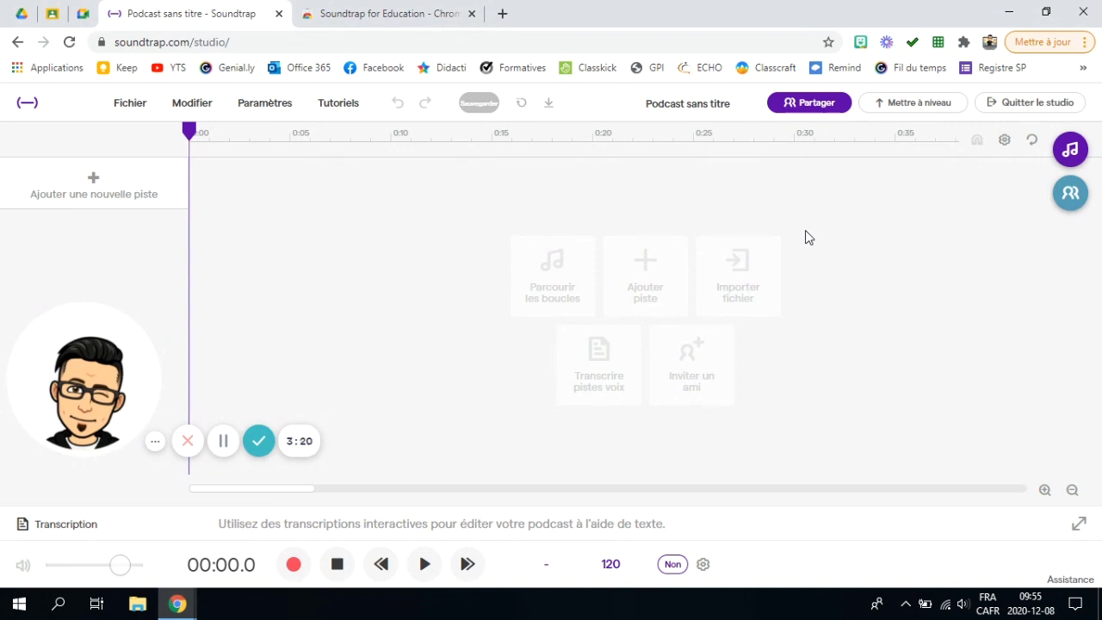
click(819, 104)
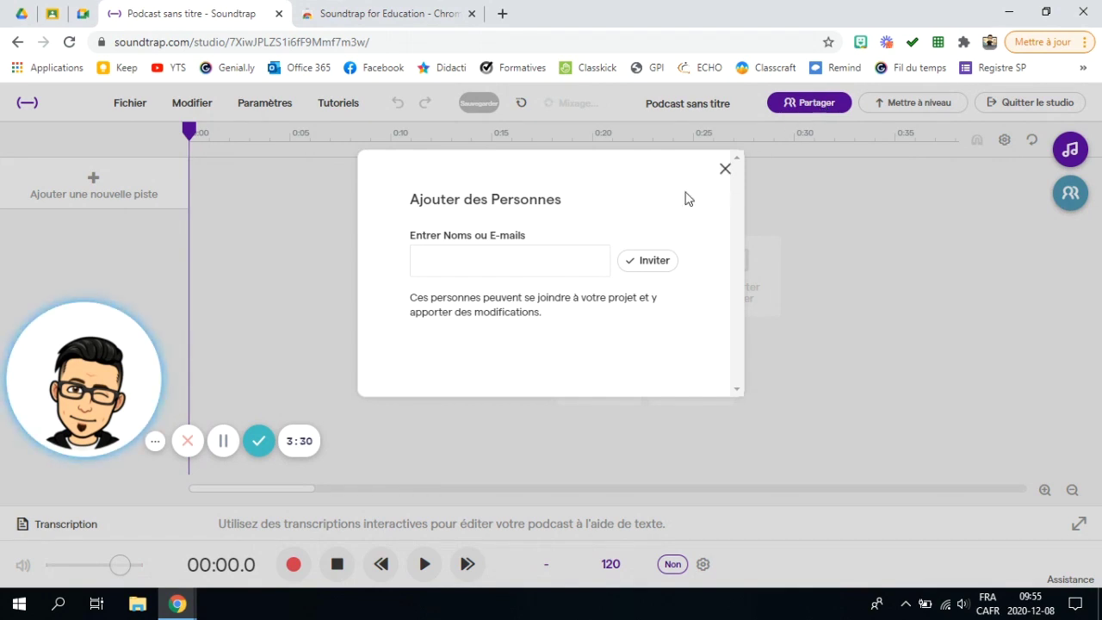
click(457, 262)
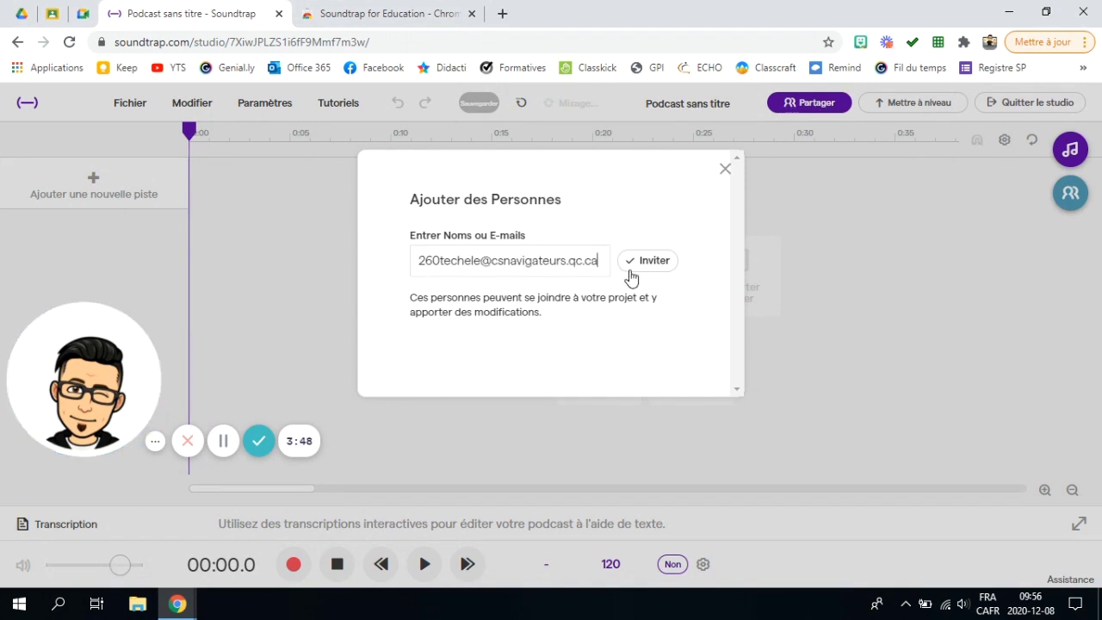
click(650, 262)
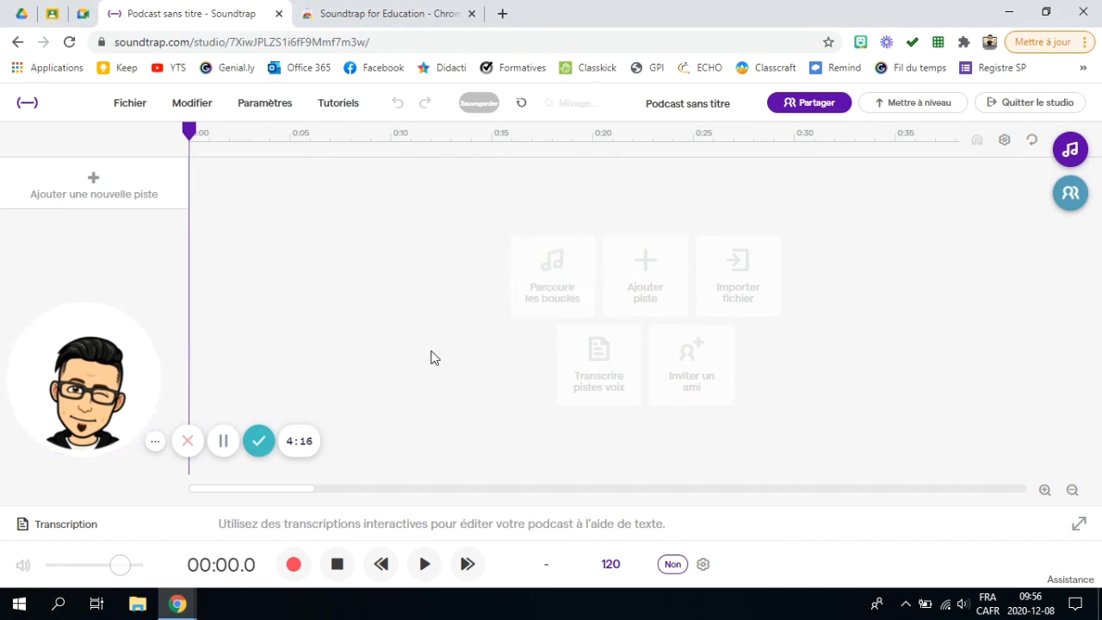
click(86, 187)
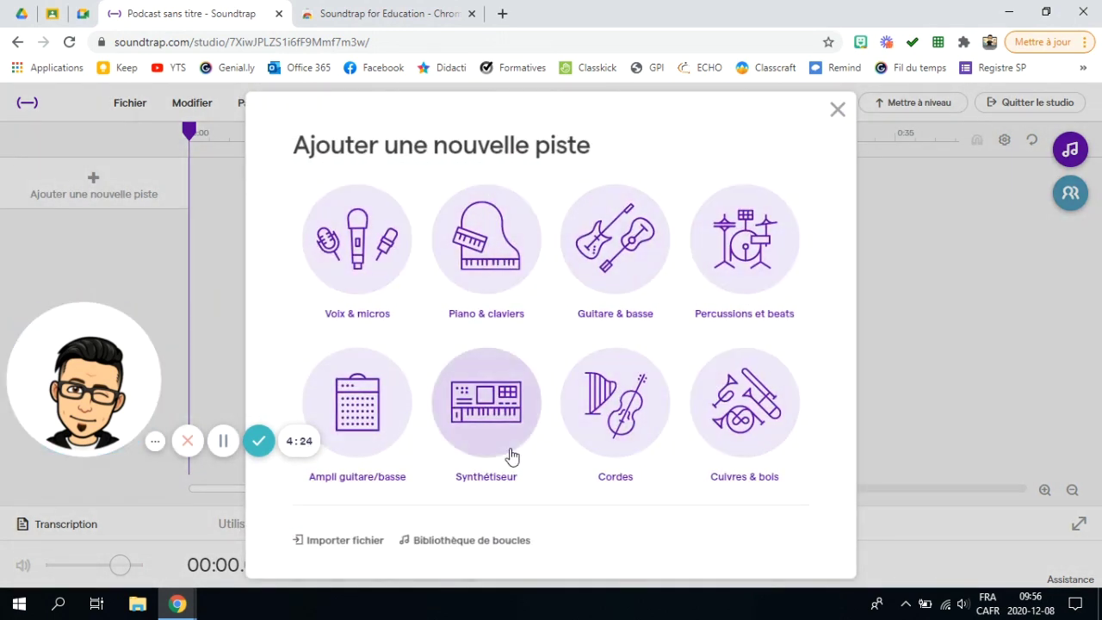
click(343, 542)
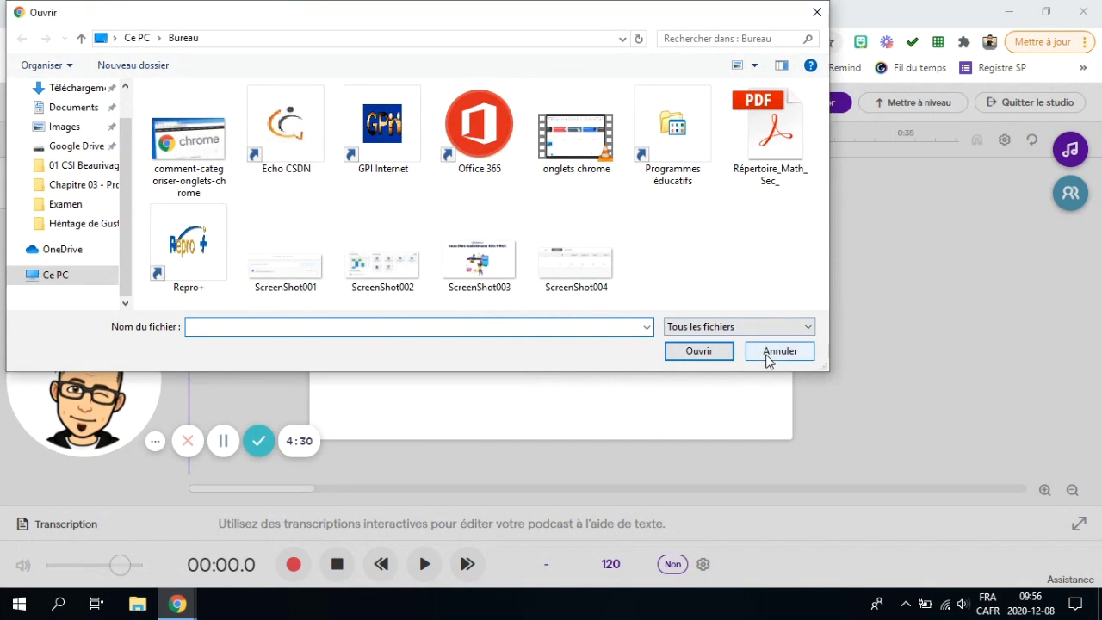
click(770, 356)
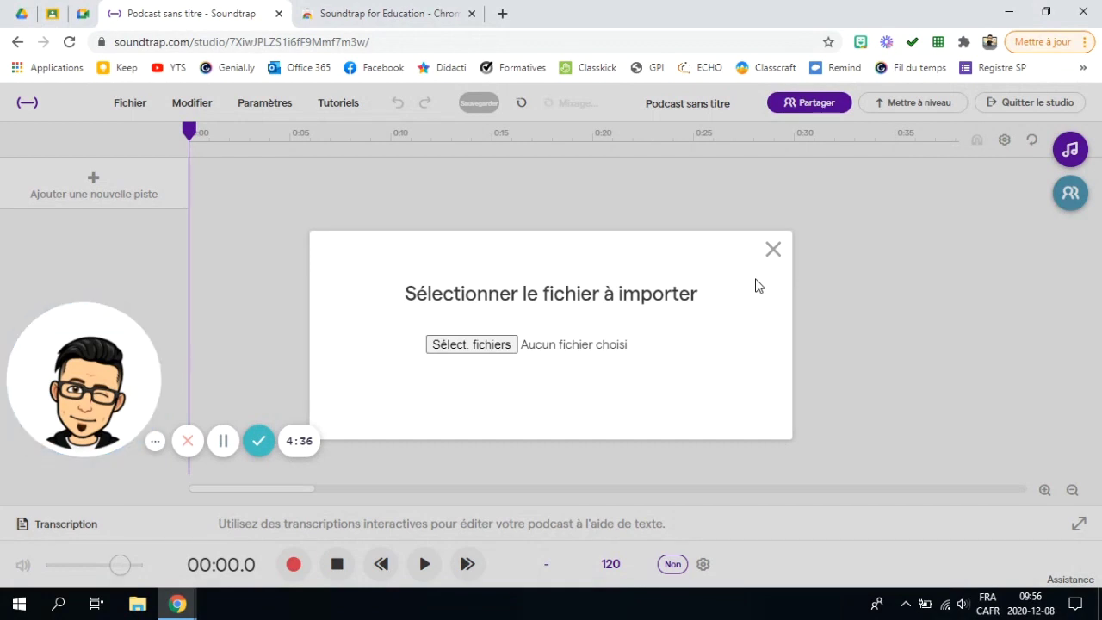
click(471, 344)
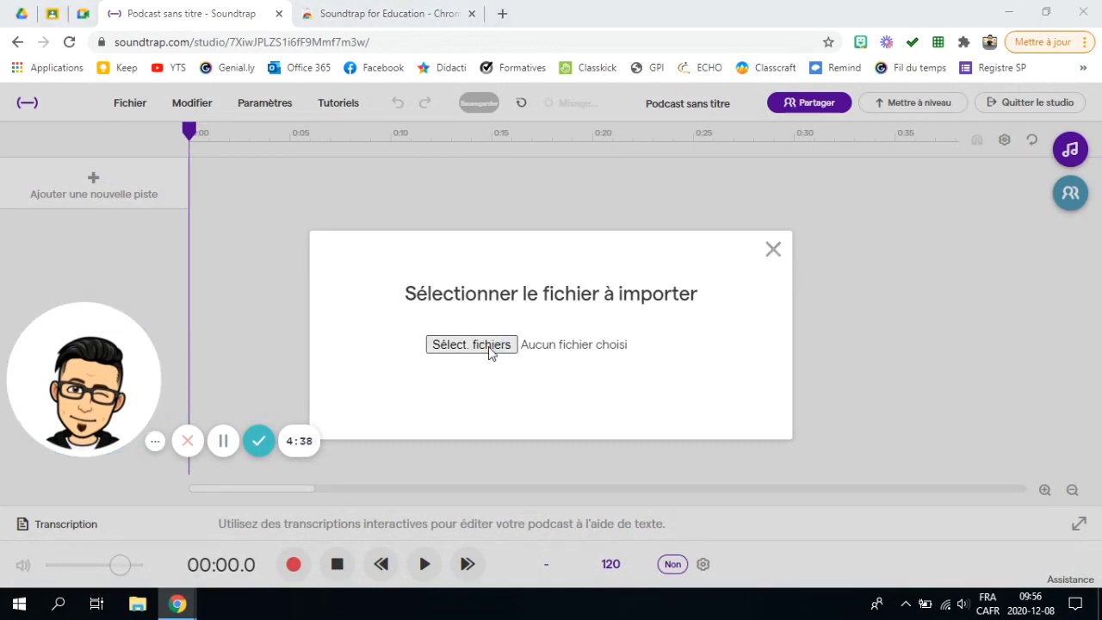
click(779, 352)
click(774, 250)
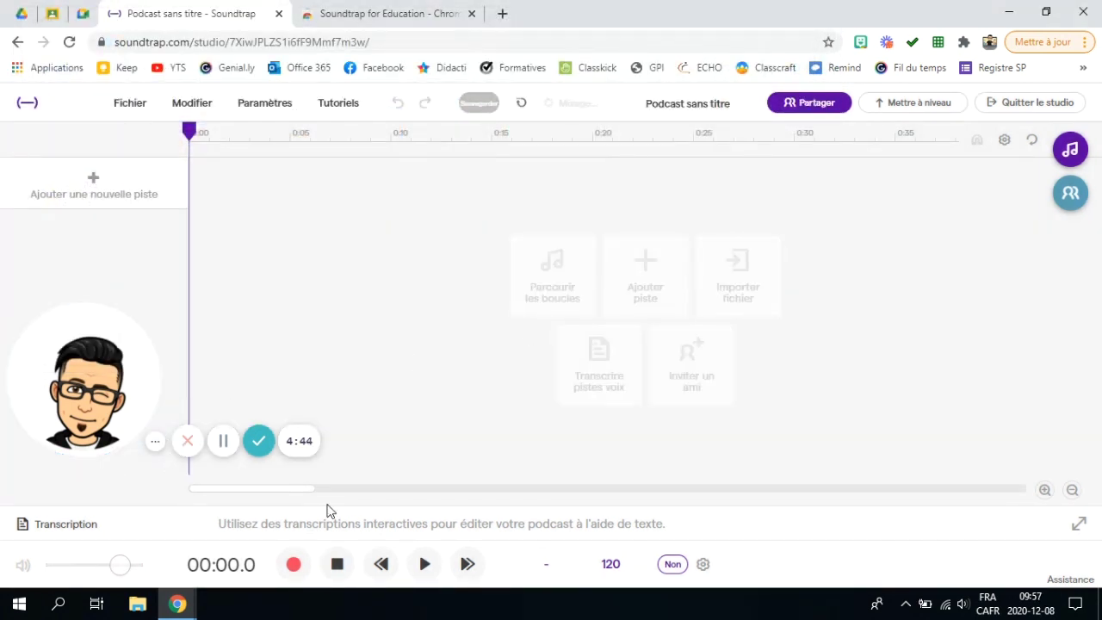
Step: Add a Voice and microphone track and allow the site microphone access
click(94, 186)
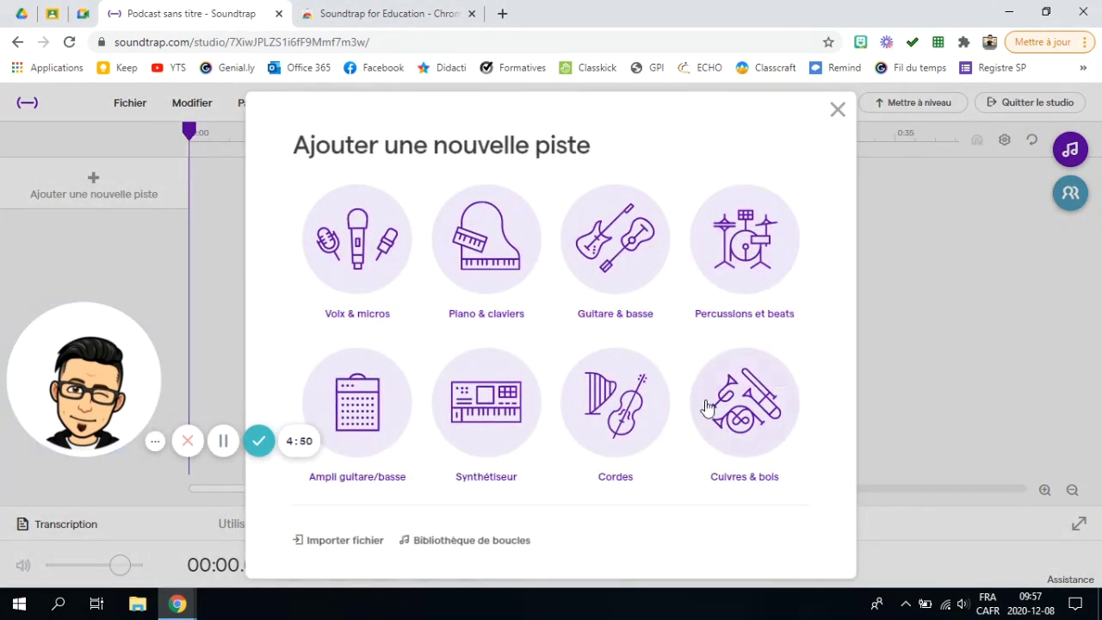
click(351, 236)
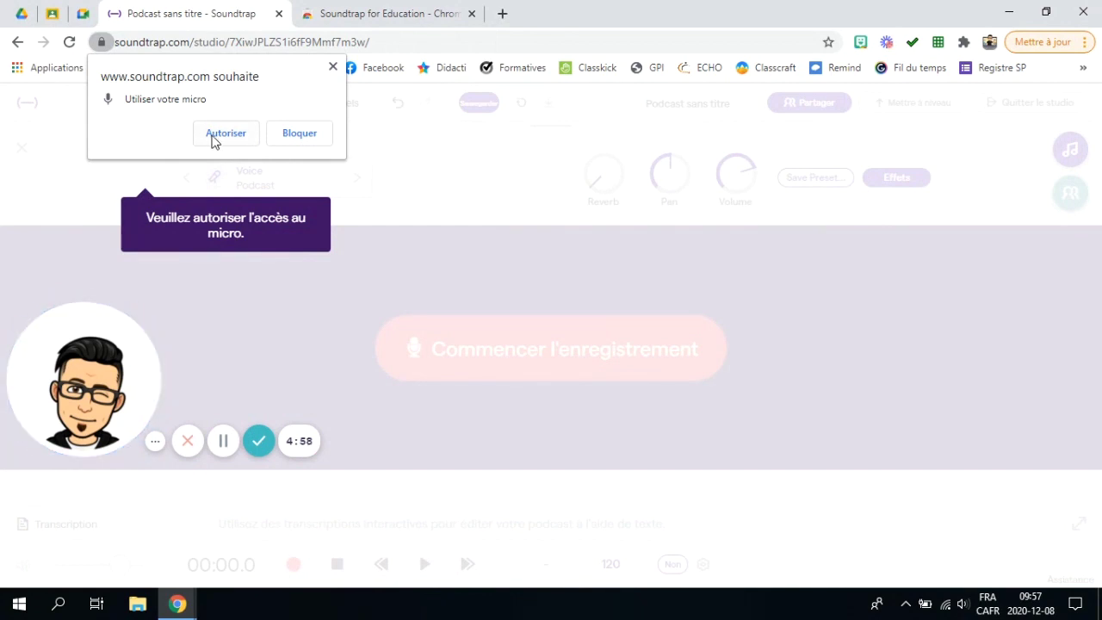
click(215, 140)
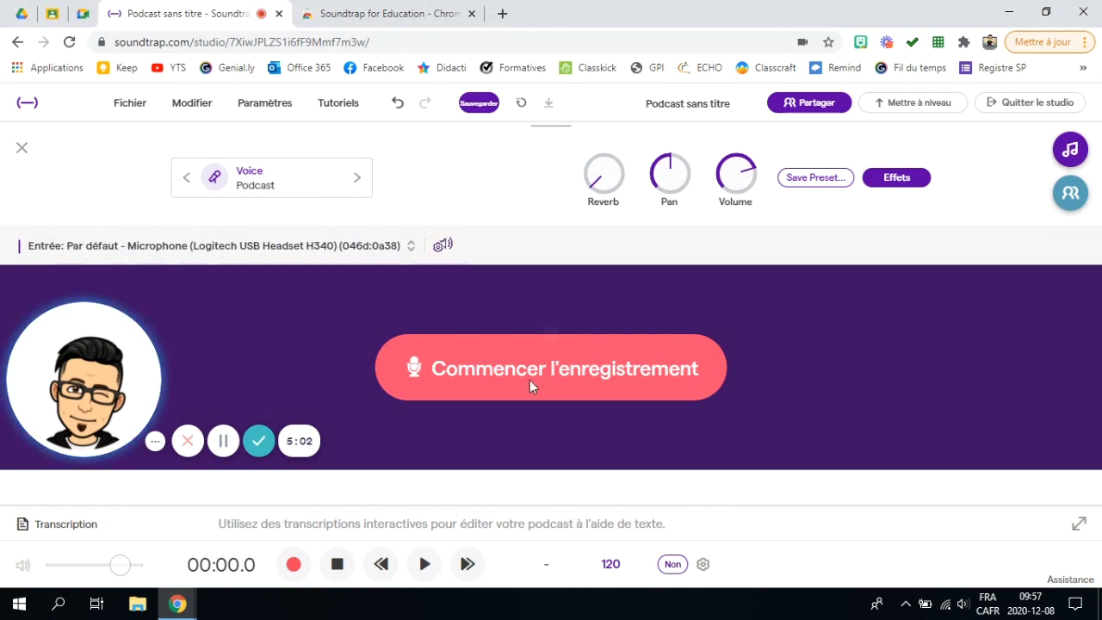
Step: Pass the volume check and record an about 11-second voice take
click(531, 383)
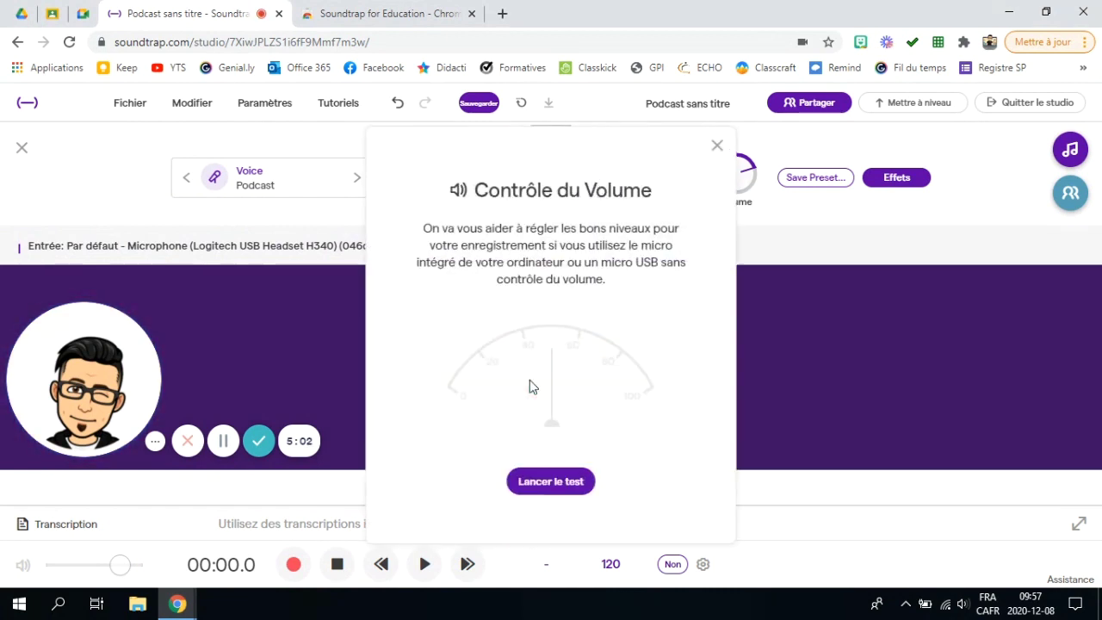
click(555, 483)
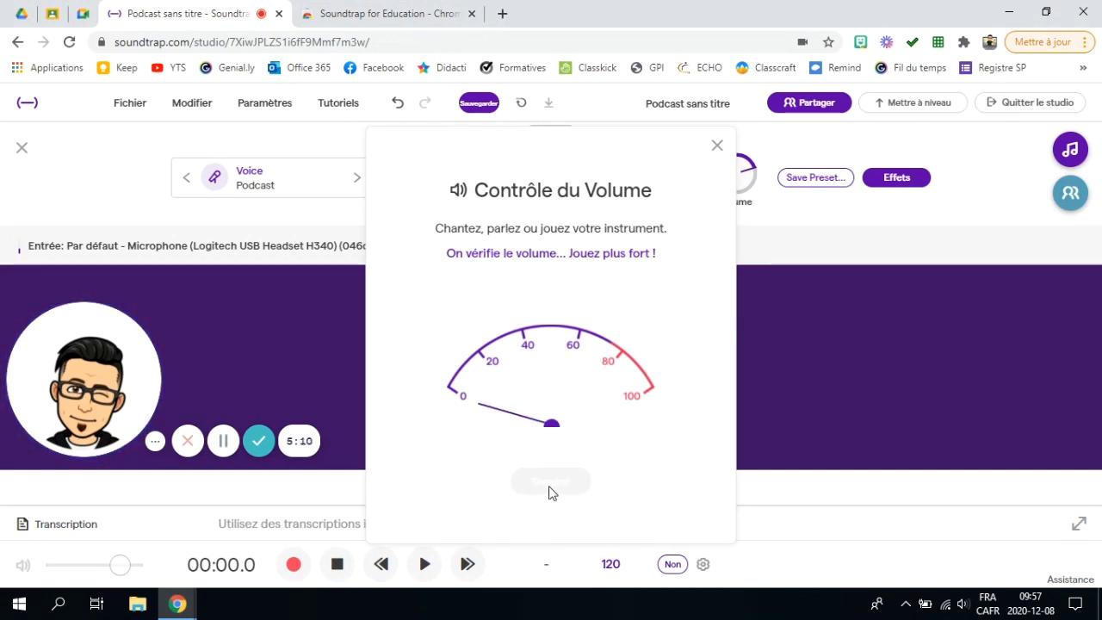
click(550, 481)
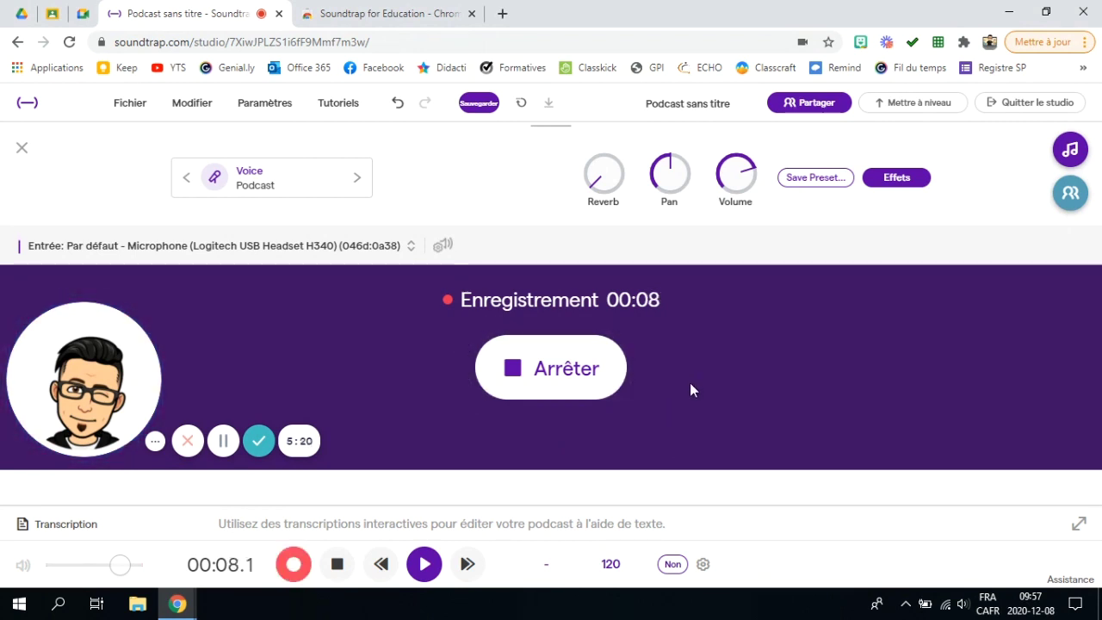
click(546, 377)
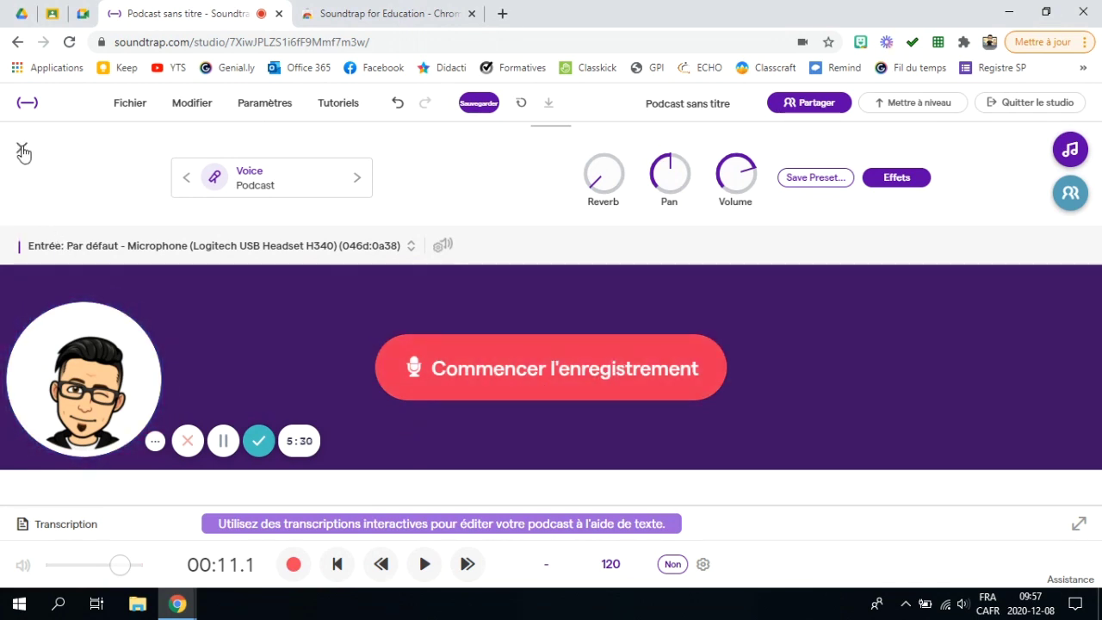
Step: Close the voice recorder and play the Mic clip back from 0:00
click(23, 151)
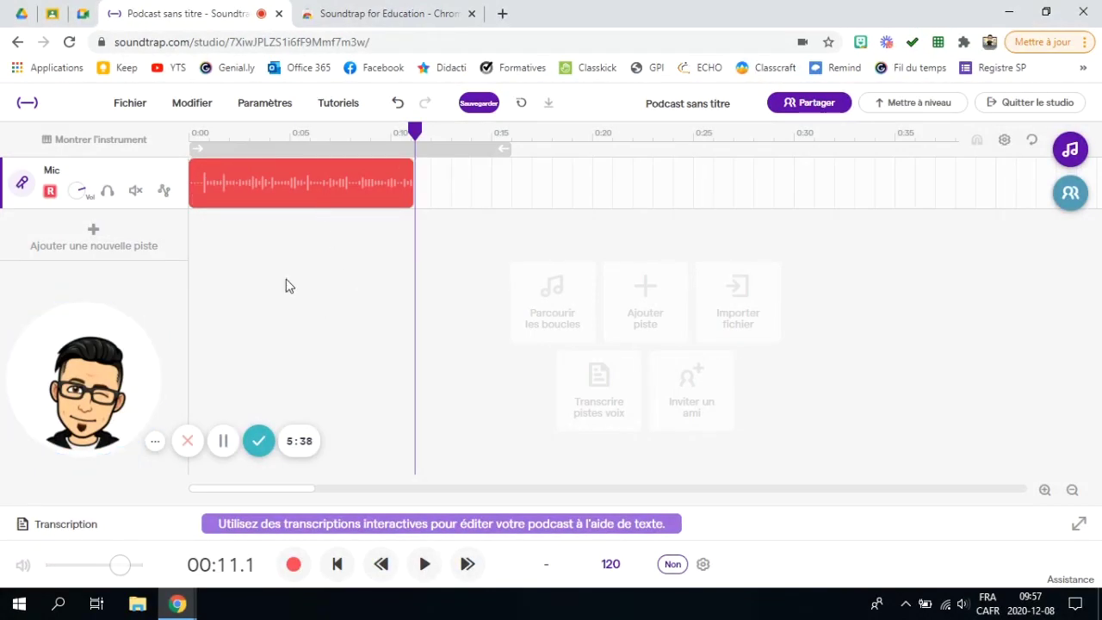
drag(422, 142, 345, 162)
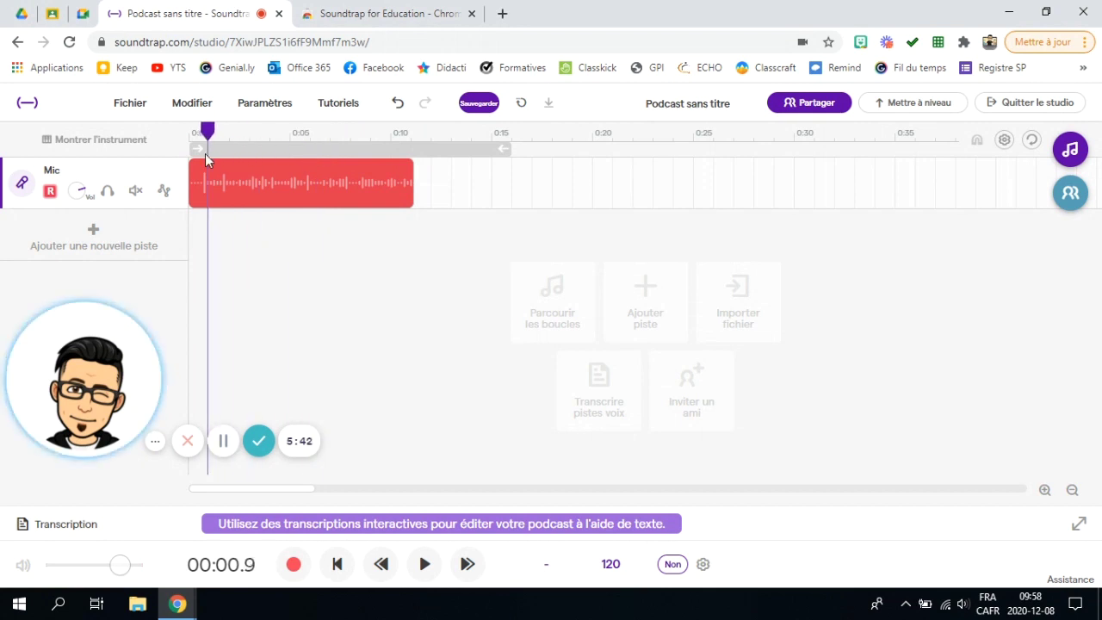
drag(205, 154, 182, 157)
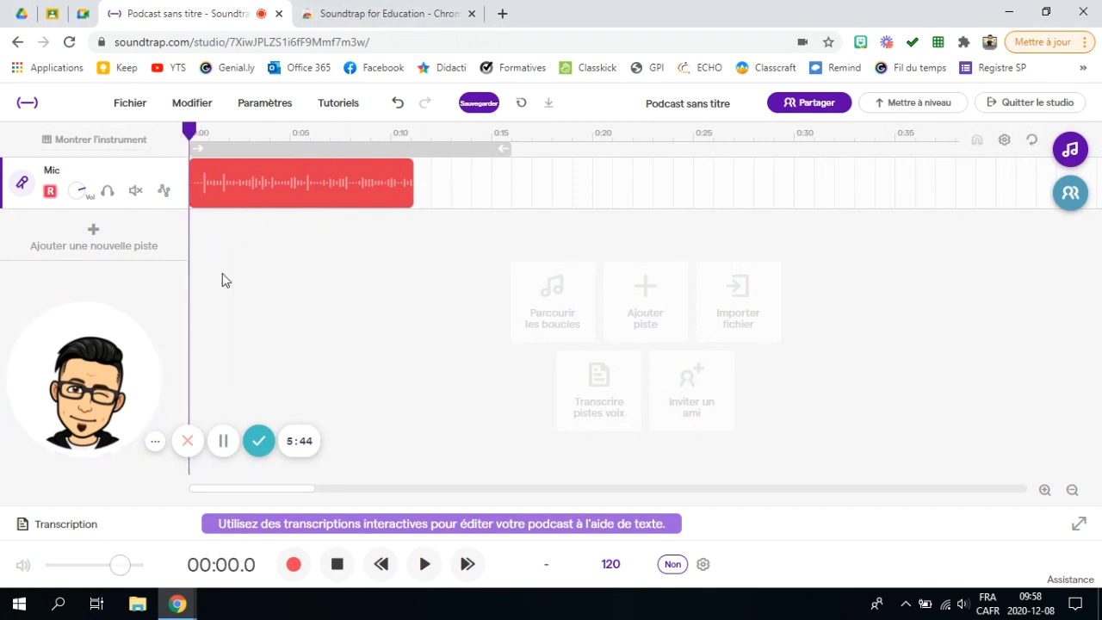
click(426, 565)
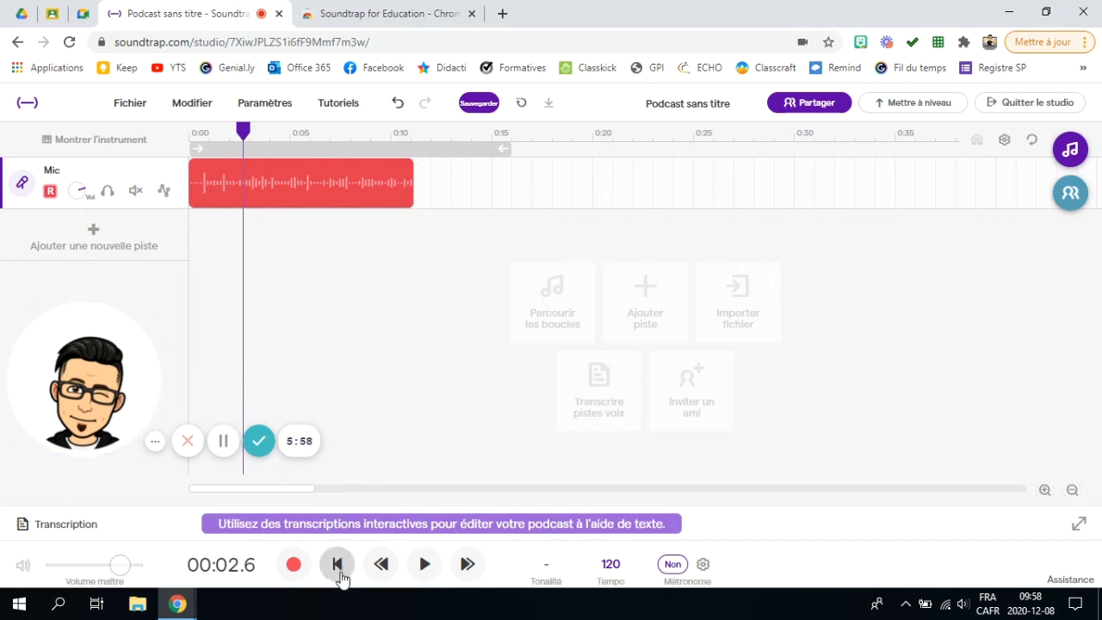
Step: Return the playhead to the start, then park it at about 0:12, past the clip
click(289, 159)
click(600, 153)
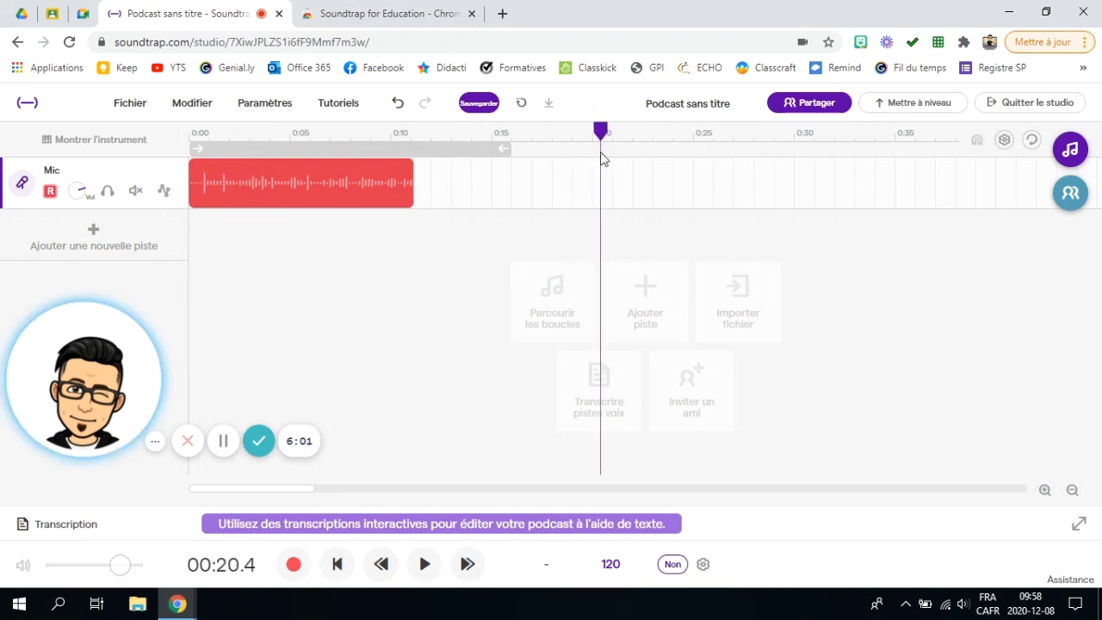
click(336, 565)
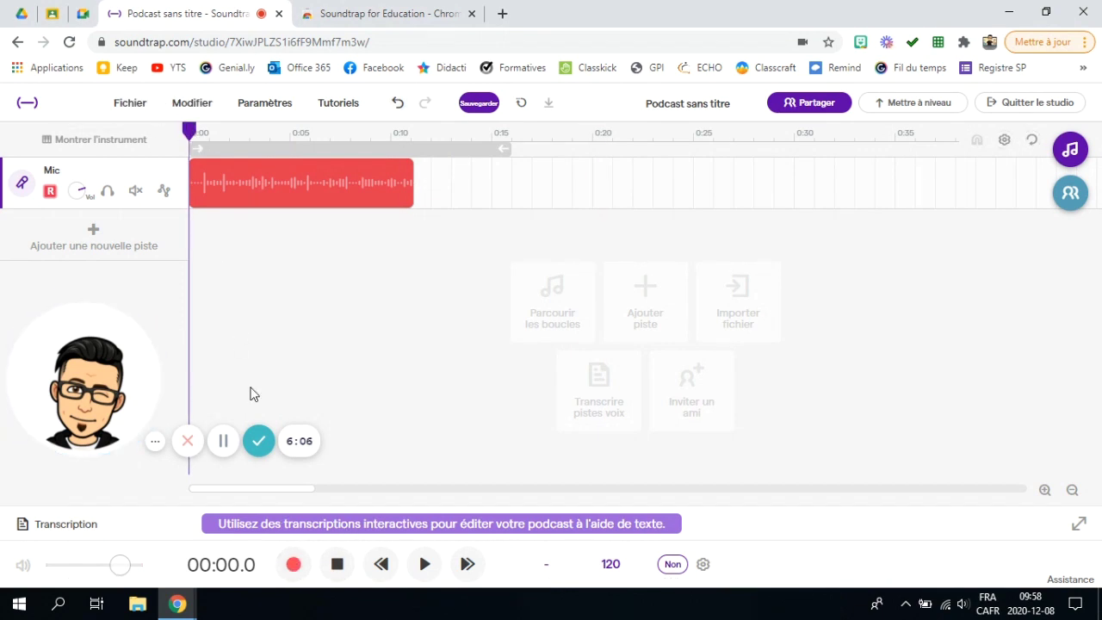
drag(192, 136, 320, 174)
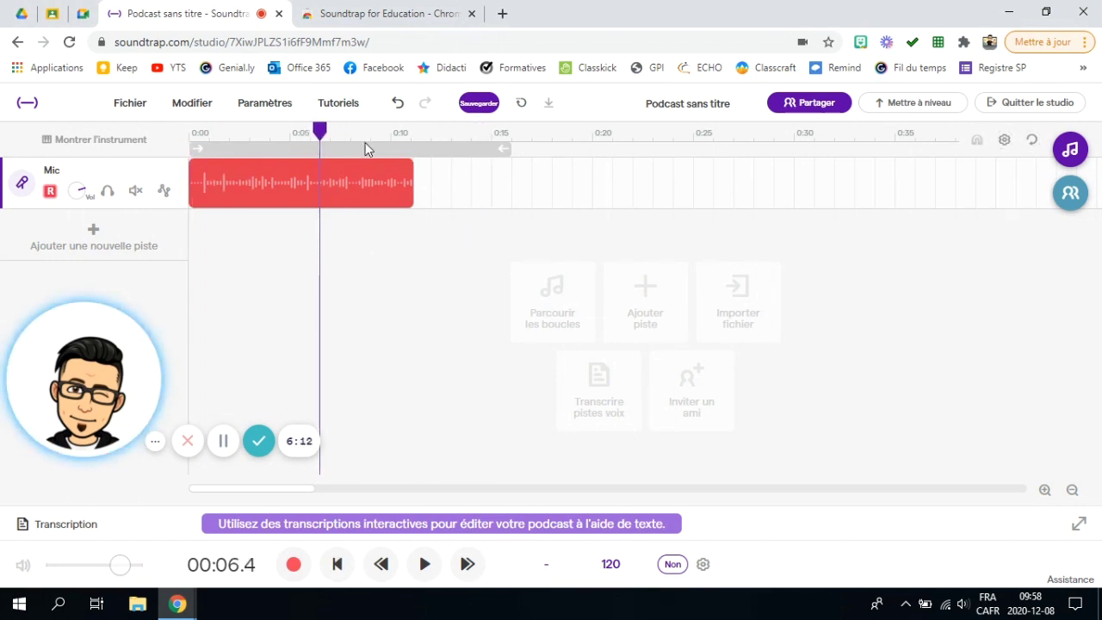
drag(321, 138, 431, 180)
Step: Record a short second Mic take, then place the first clip at 0:00 and the second near 0:20
click(295, 566)
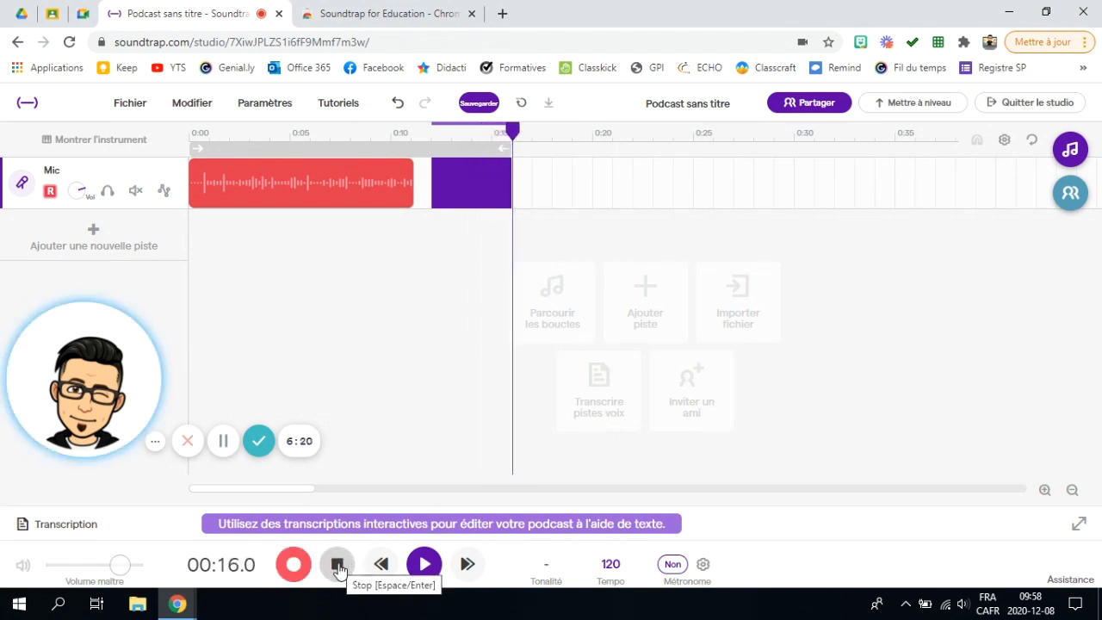
click(337, 564)
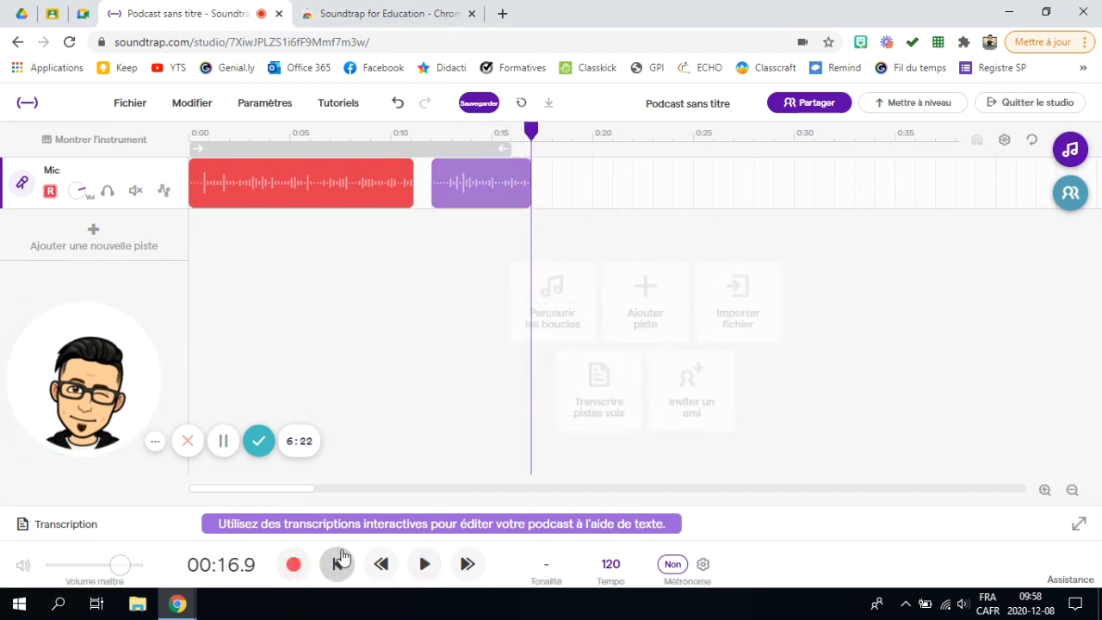
mouse_move(376, 187)
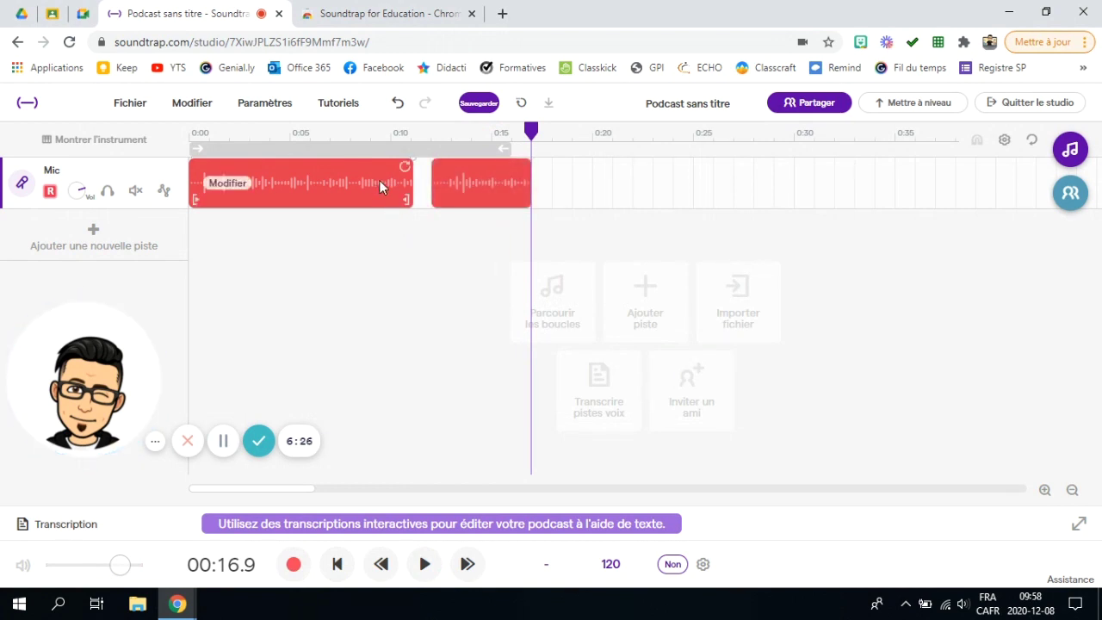
drag(337, 190, 691, 232)
right_click(497, 205)
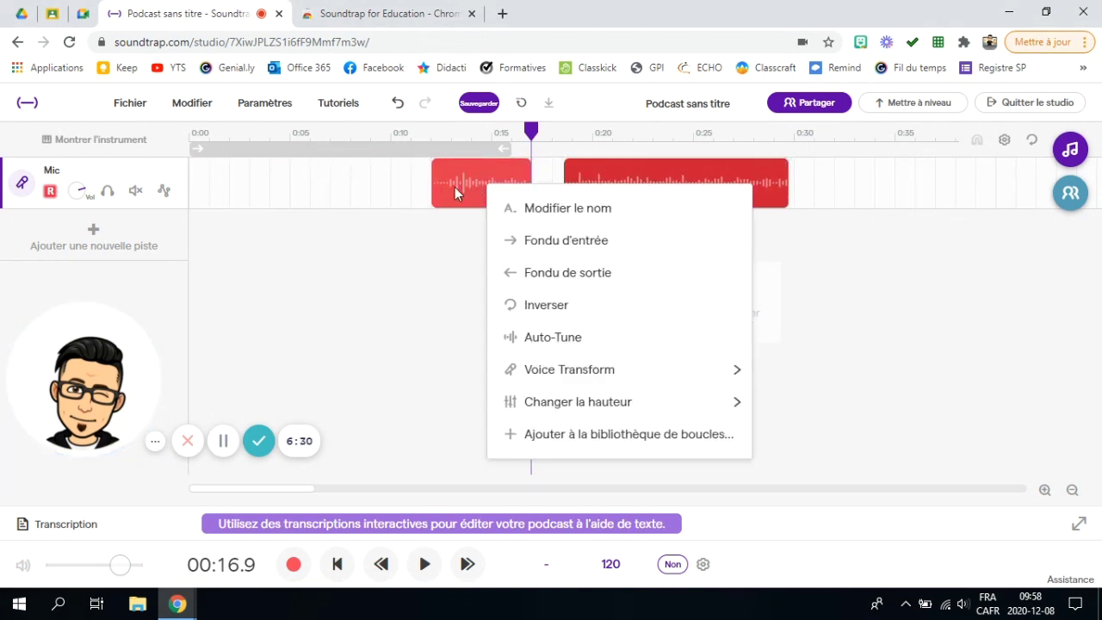
click(460, 202)
drag(459, 201, 360, 205)
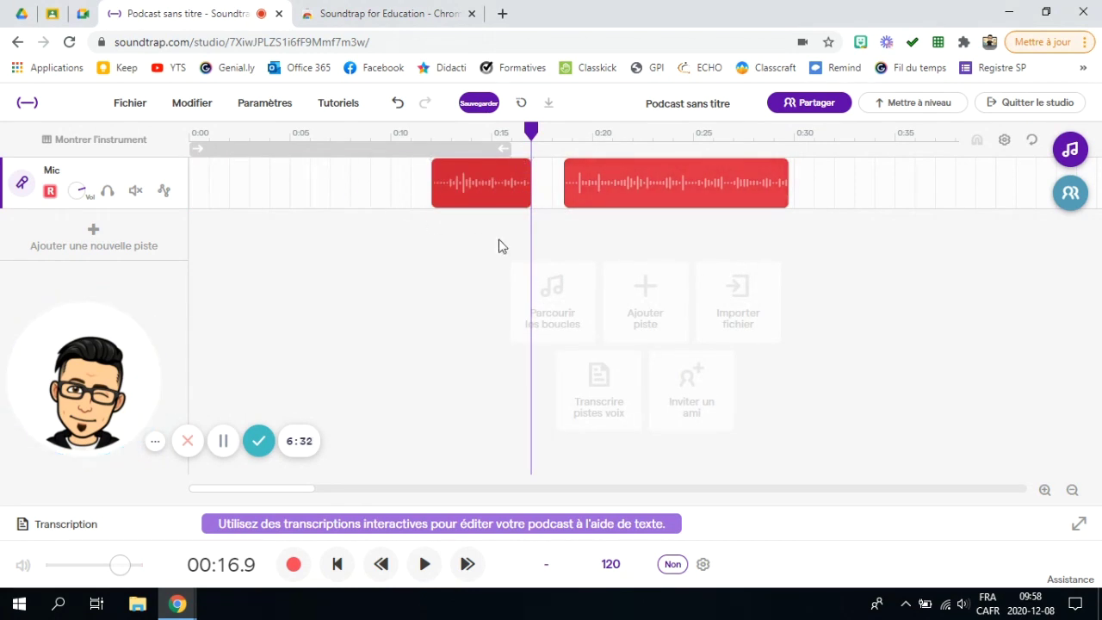
drag(469, 189, 451, 188)
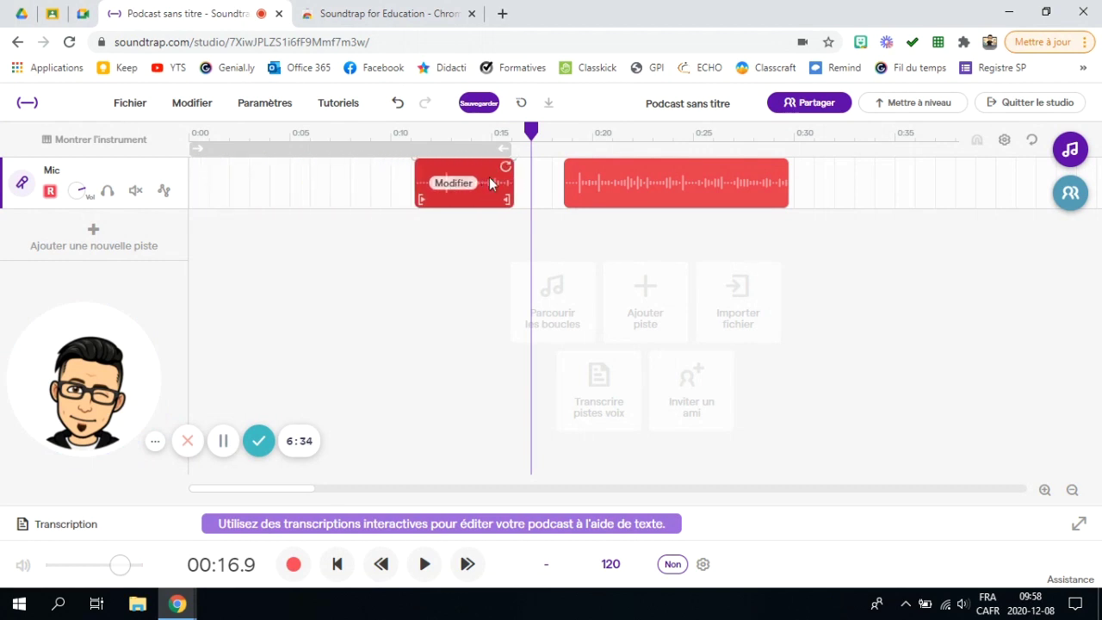
drag(701, 178, 328, 188)
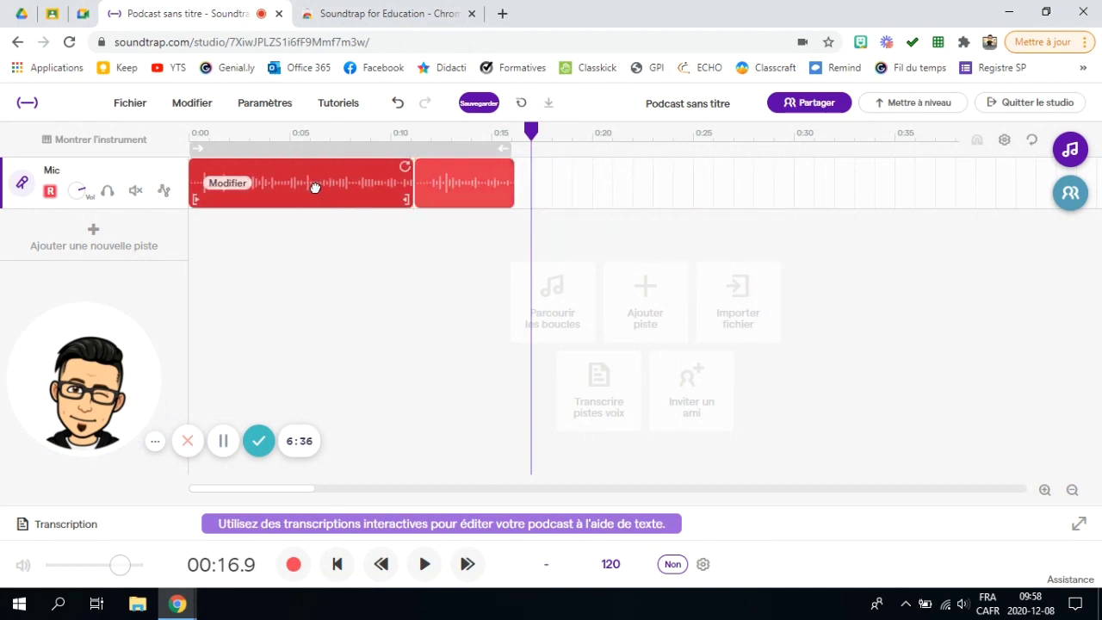
drag(453, 164, 624, 178)
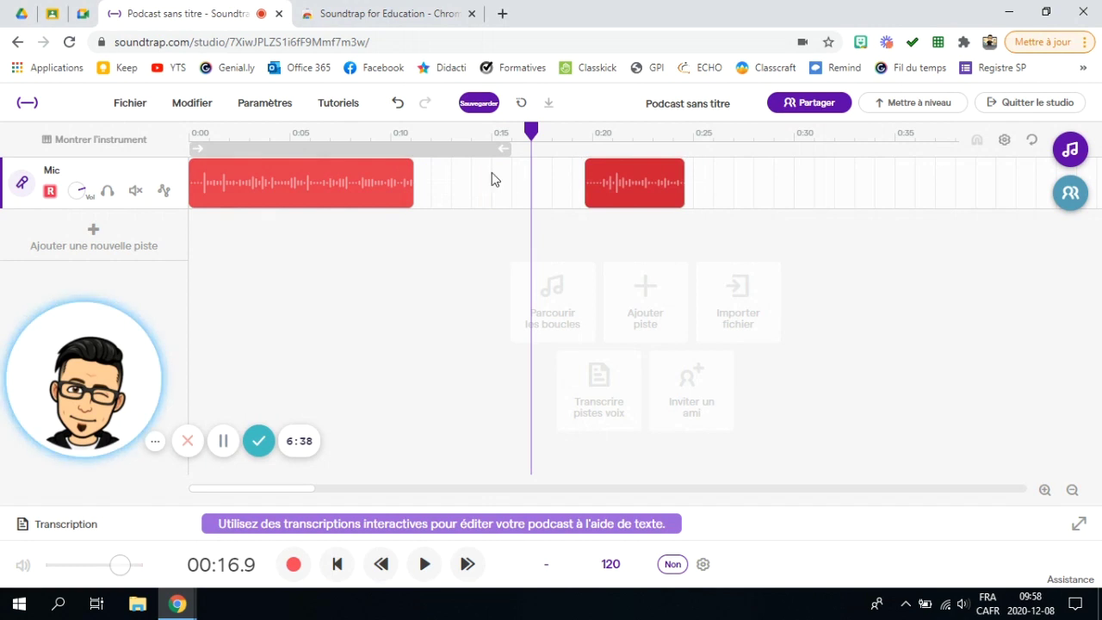
click(404, 168)
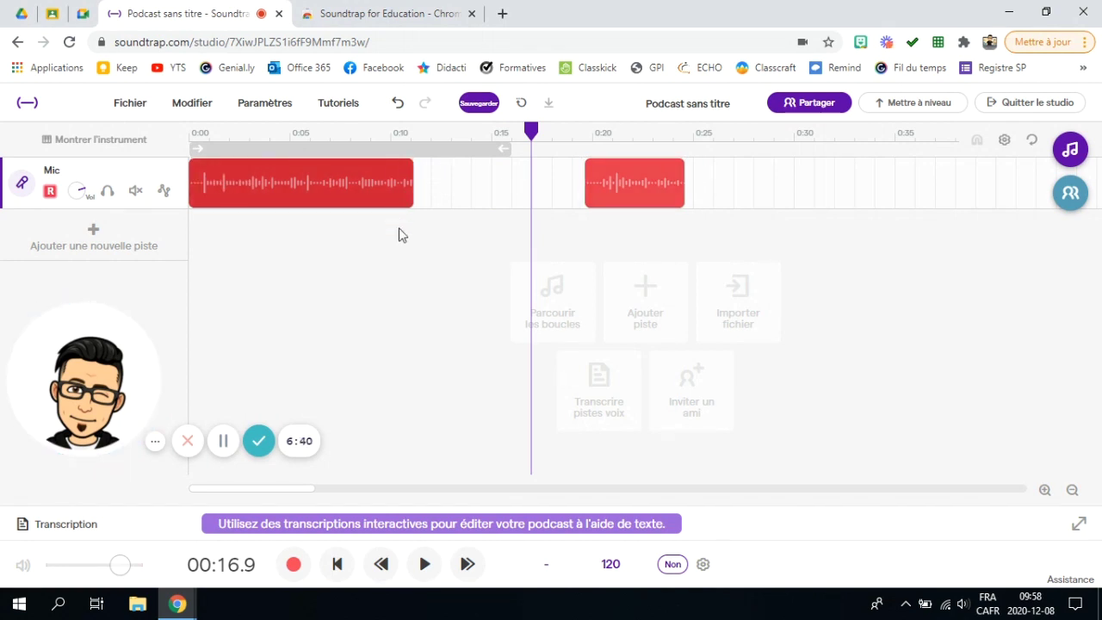
Step: Nudge the first clip's start edge and move the playhead to about 0:08
drag(403, 166, 402, 191)
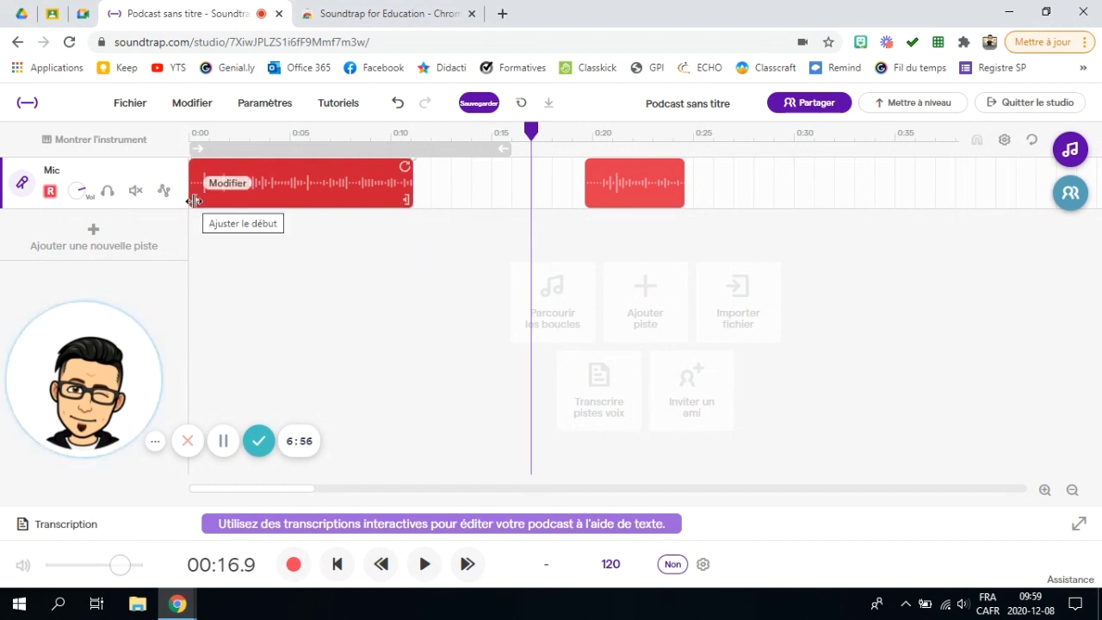
drag(195, 202, 200, 202)
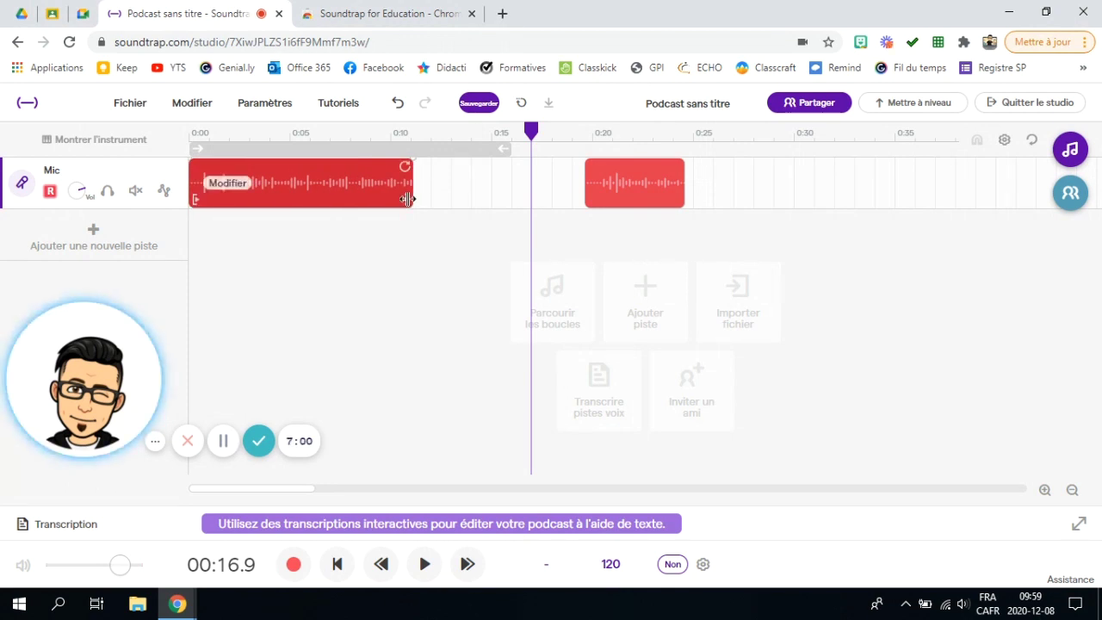
drag(532, 130, 352, 163)
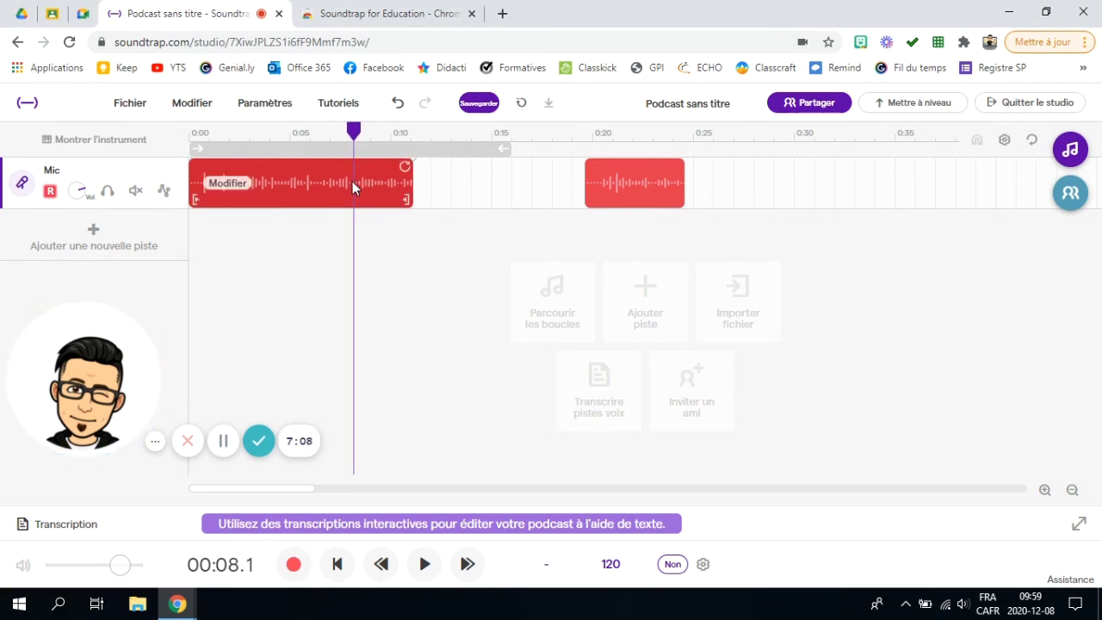
Step: Split the first clip at 0:08 and 0:06, then delete the two-second piece between them
right_click(352, 186)
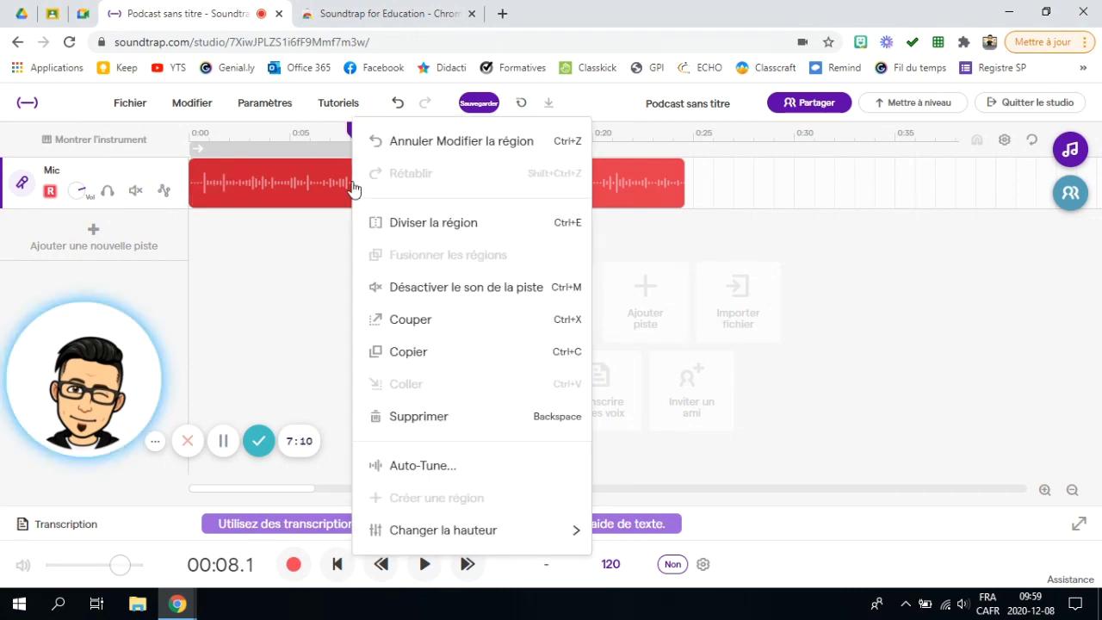
click(456, 226)
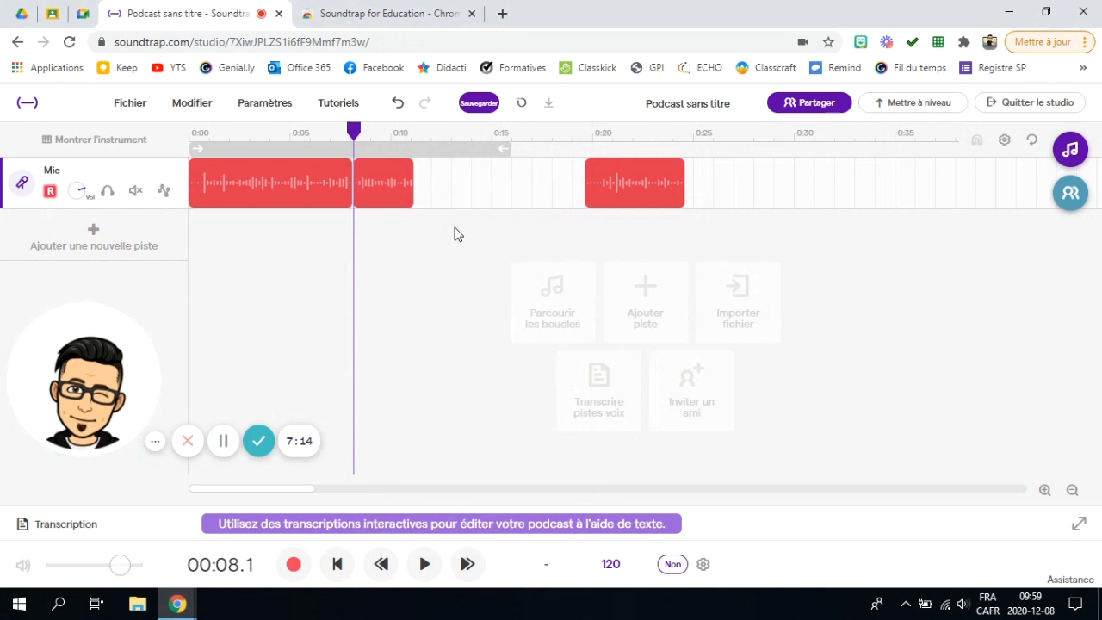
drag(353, 131, 315, 137)
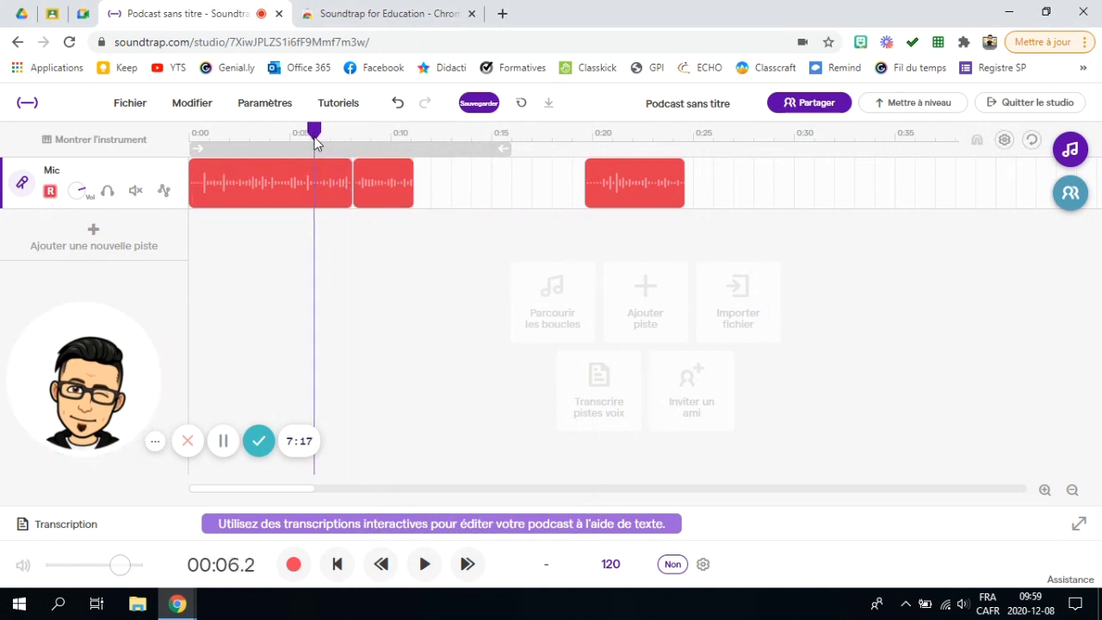
right_click(317, 181)
click(384, 224)
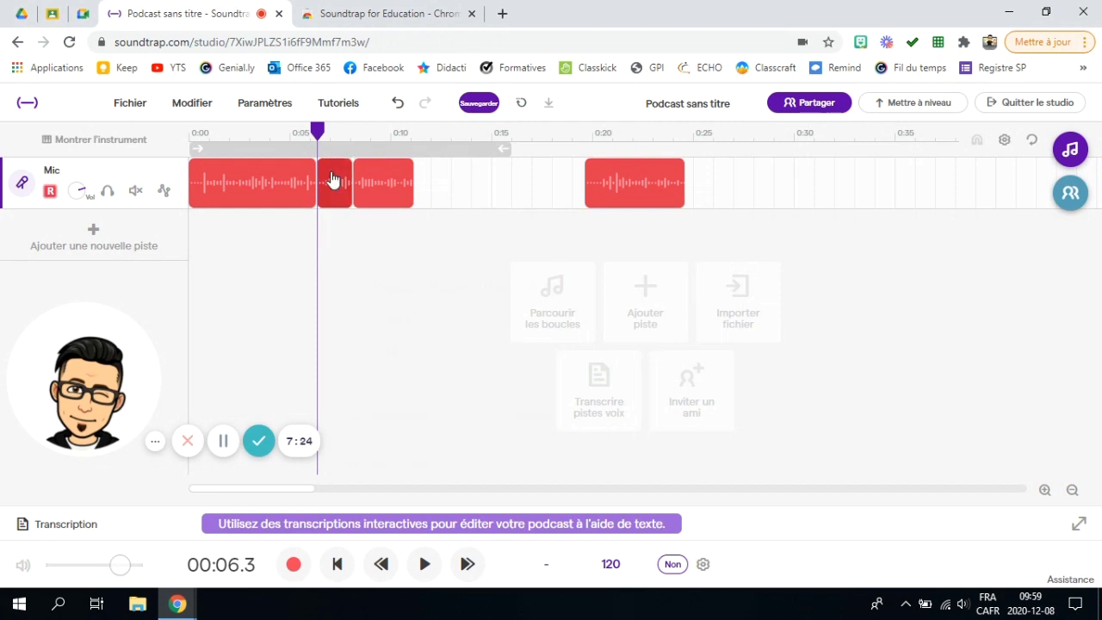
right_click(333, 178)
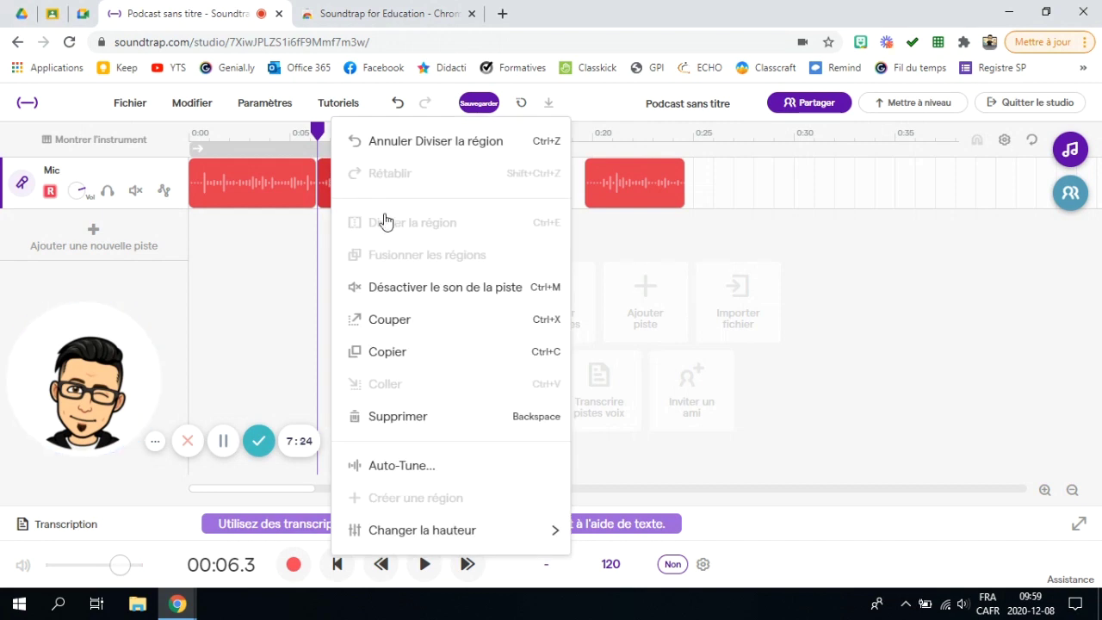
click(419, 424)
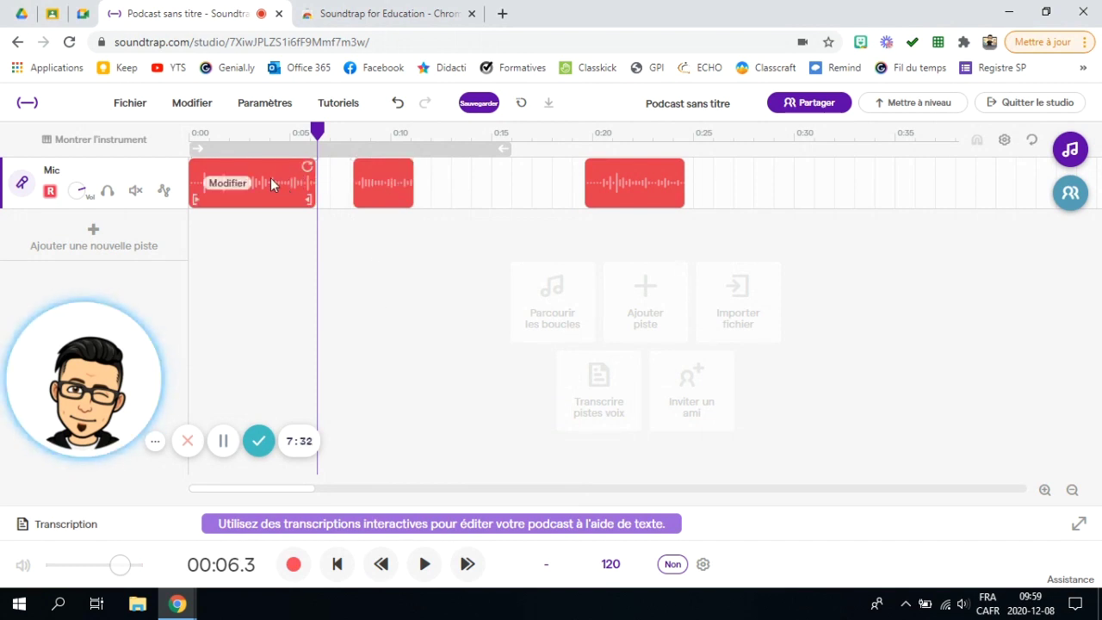
Step: Rename the first Mic clip to 'début' and collapse the survey popup
right_click(230, 191)
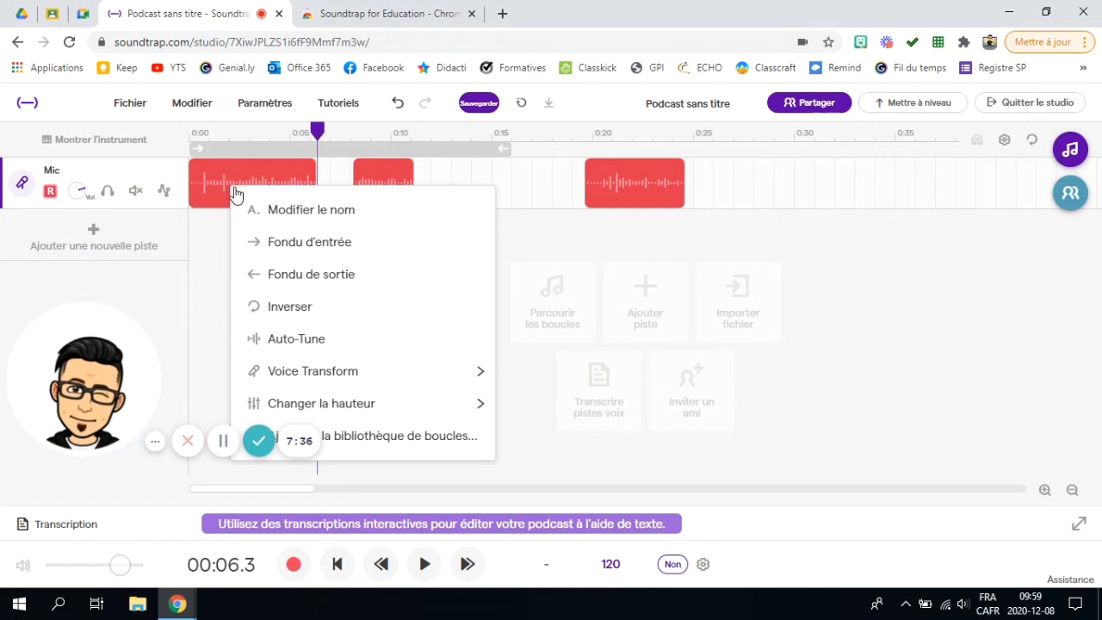
click(295, 214)
click(441, 334)
text(début)
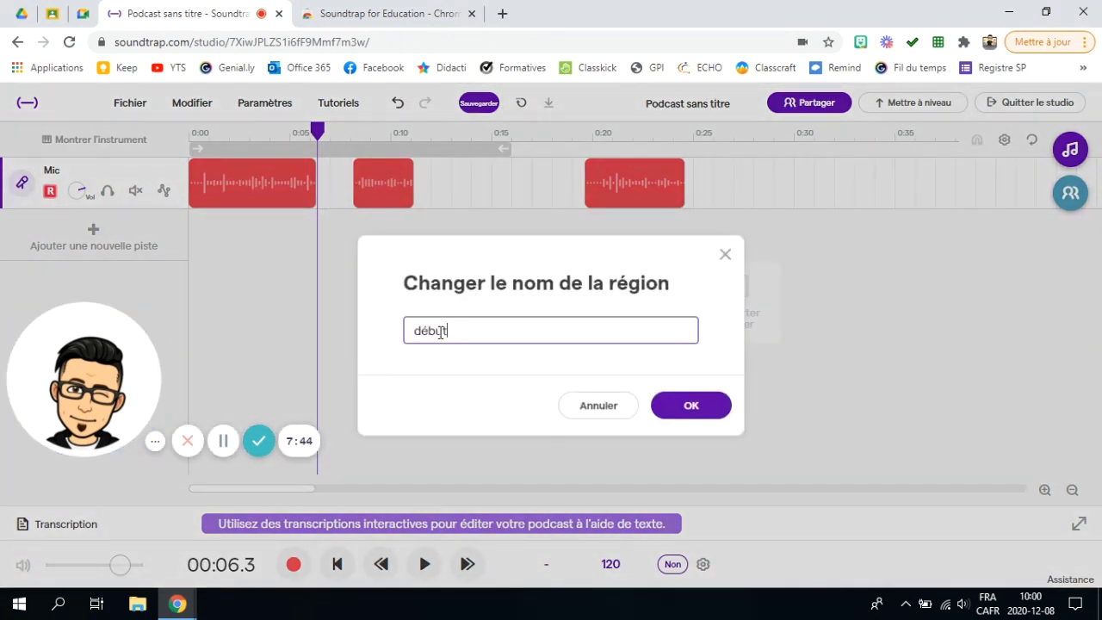
click(715, 417)
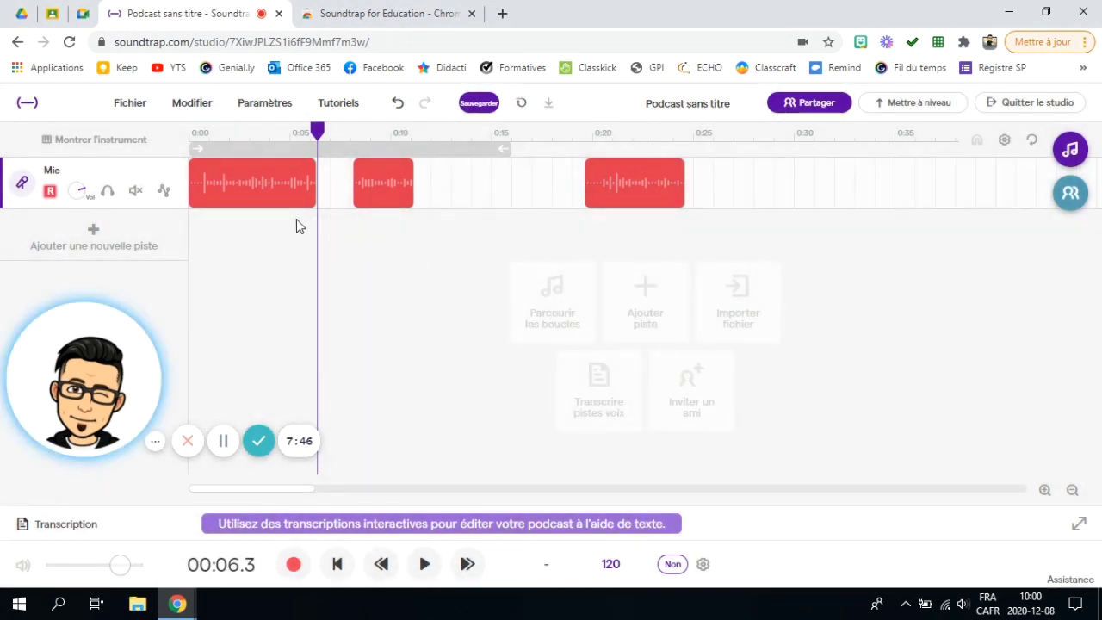
mouse_move(241, 212)
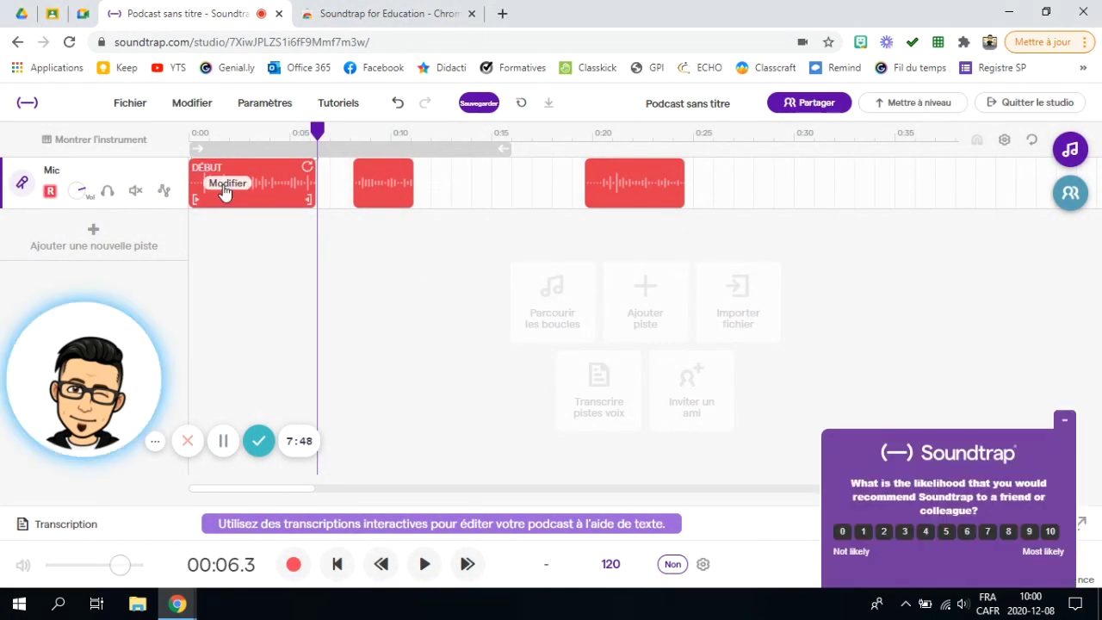
click(1065, 419)
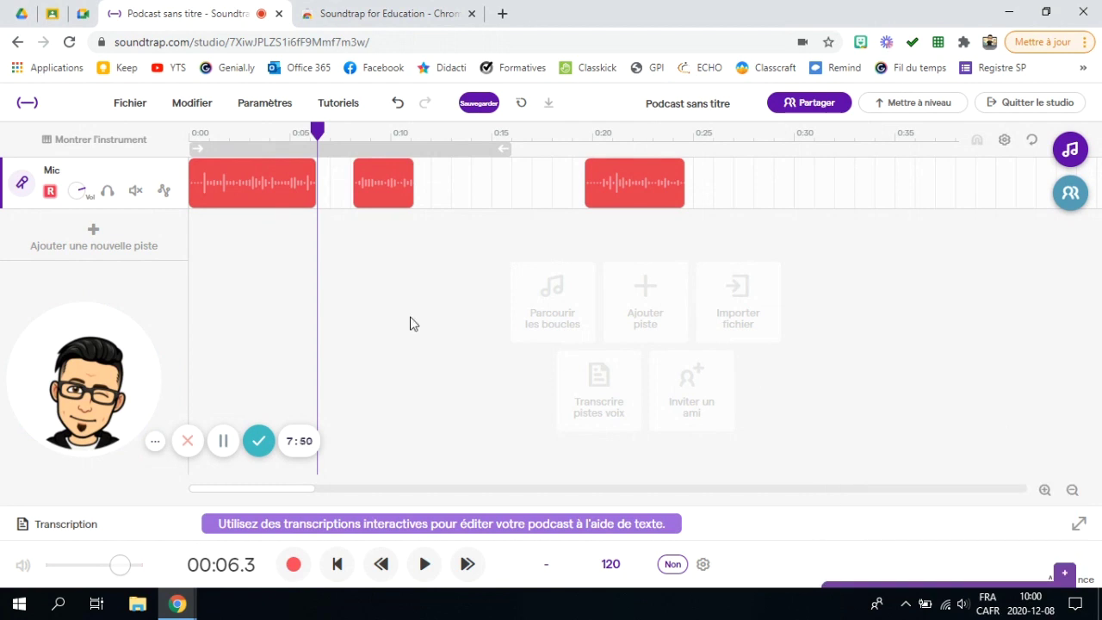
mouse_move(237, 198)
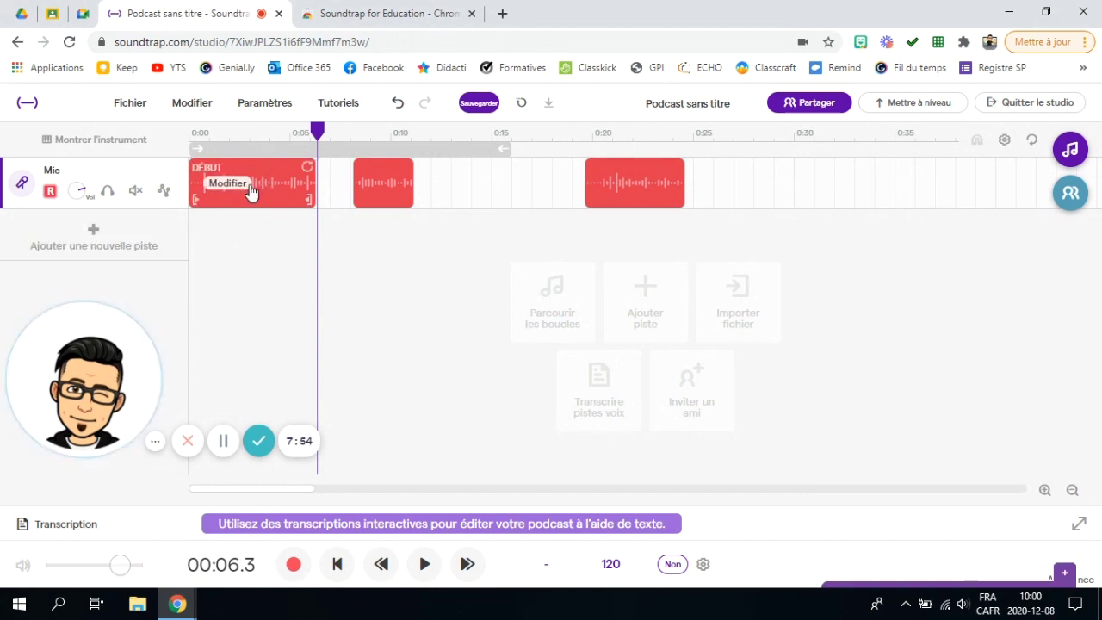
Step: Copy the first clip and paste it at the 0:11.6 playhead position
right_click(264, 180)
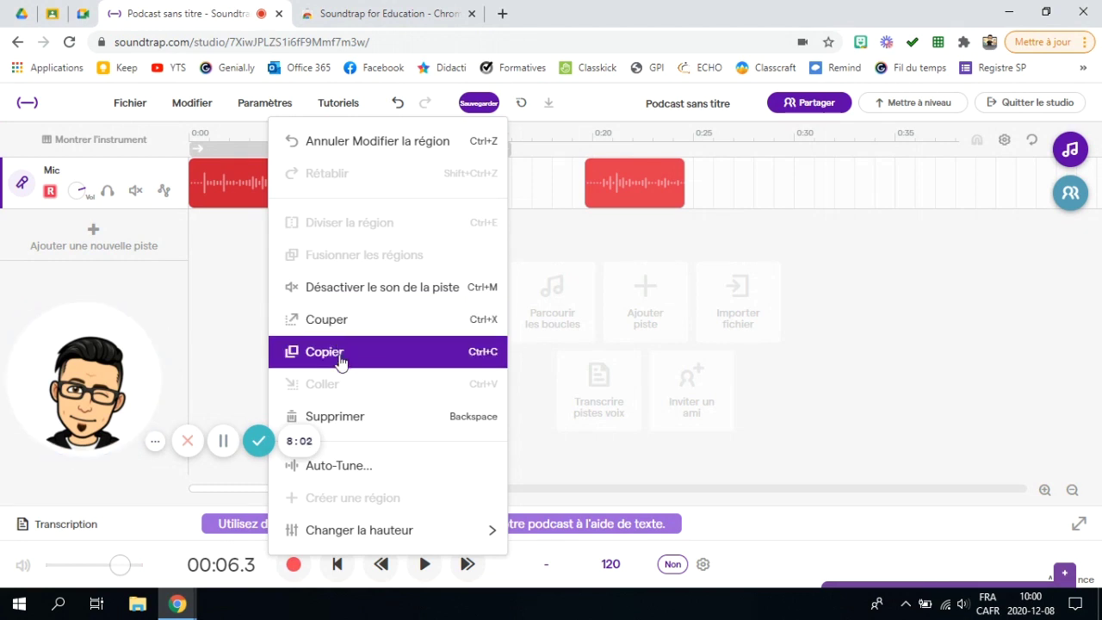
click(225, 190)
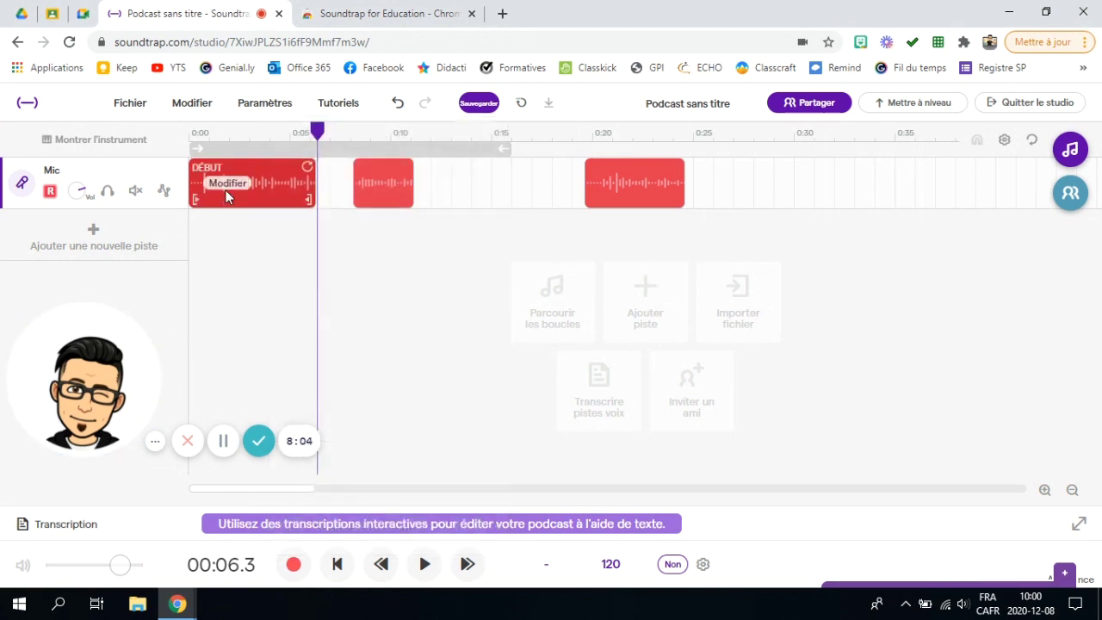
right_click(269, 187)
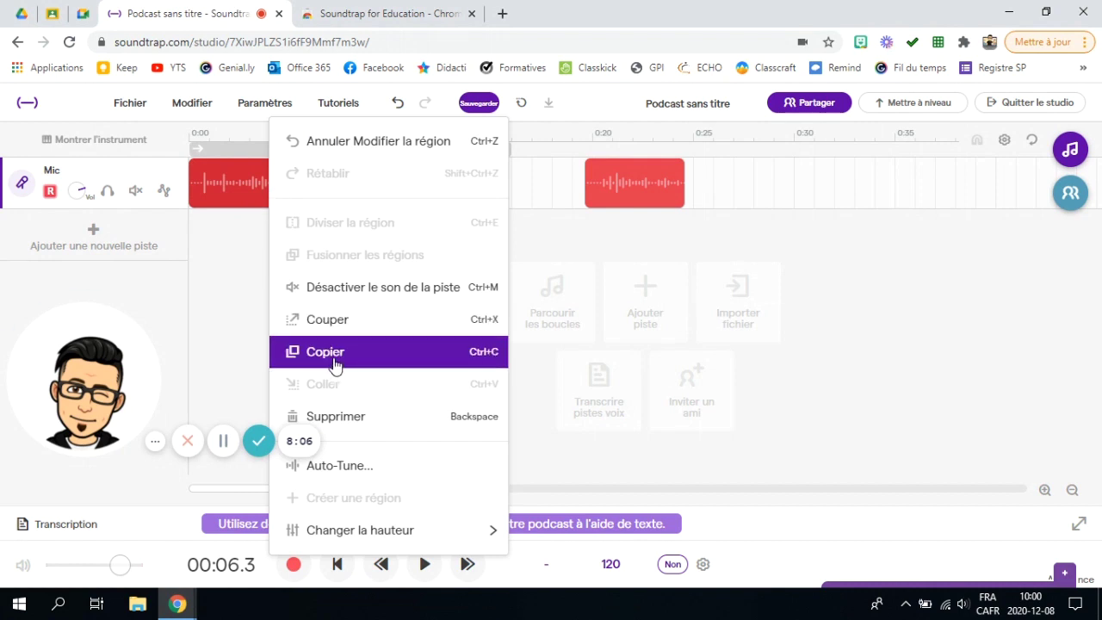
click(387, 364)
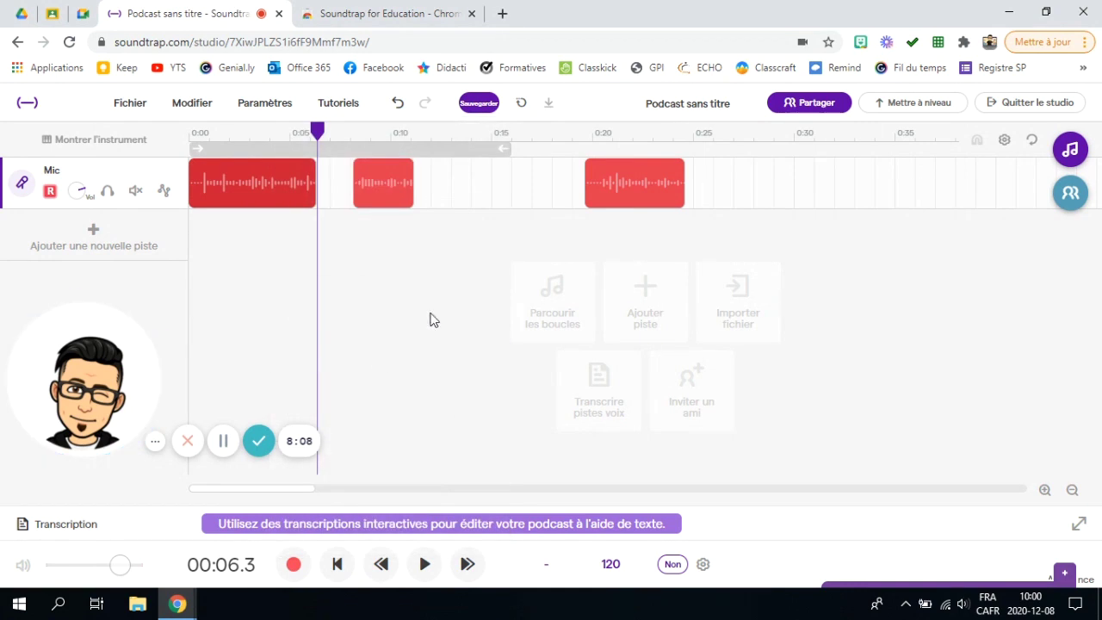
drag(353, 127, 423, 168)
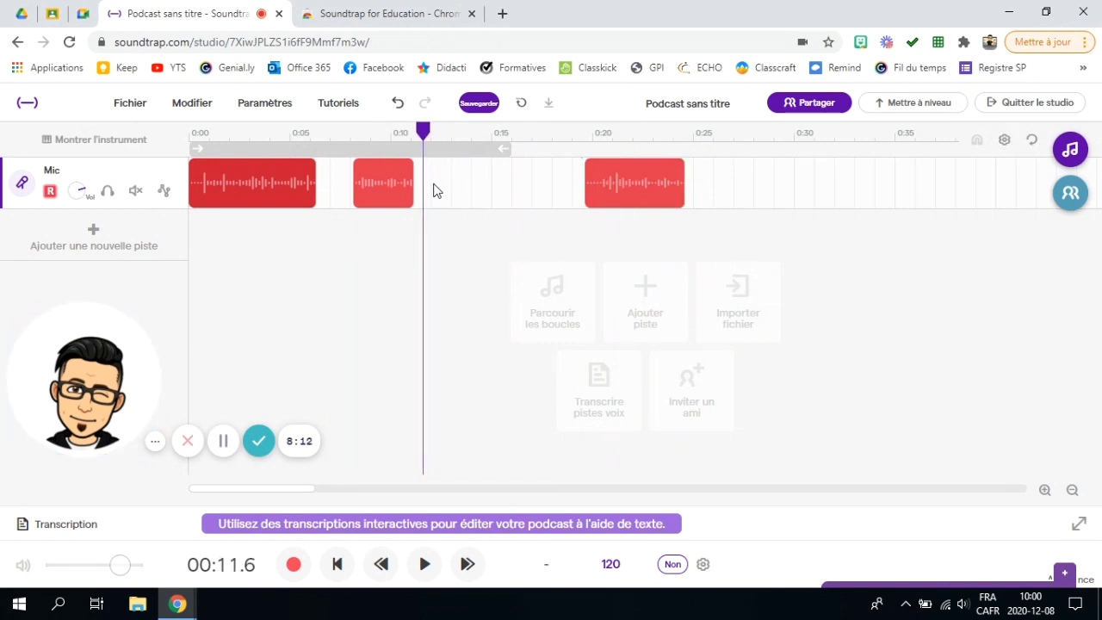
key(ctrl+v)
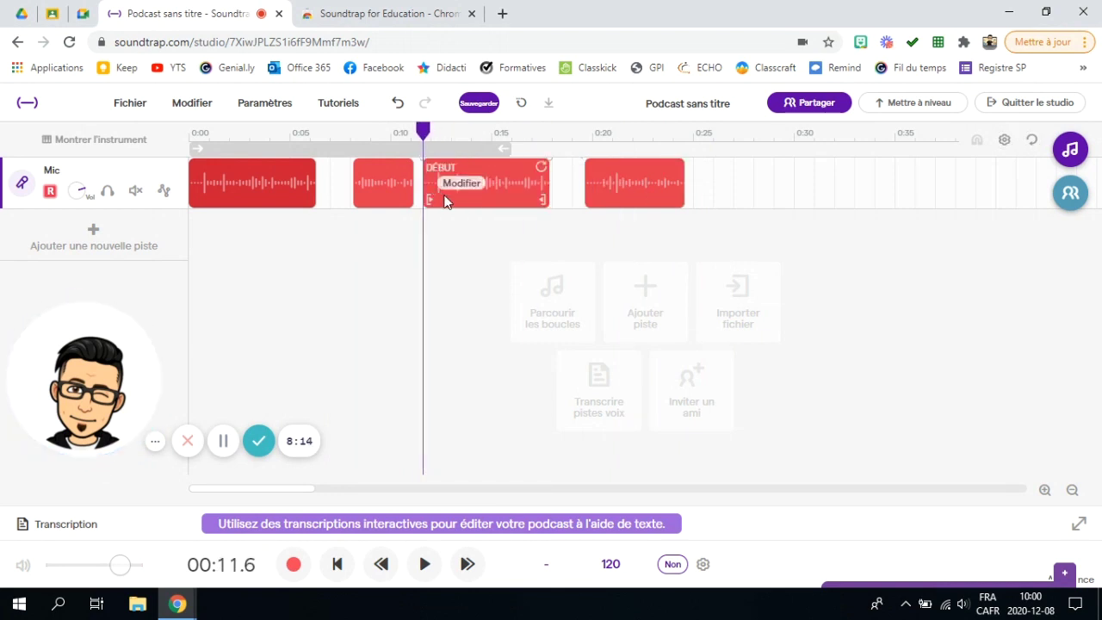
Step: Raise the first clip's pitch by 10, then place the playhead at 0:13.1
right_click(421, 244)
click(340, 297)
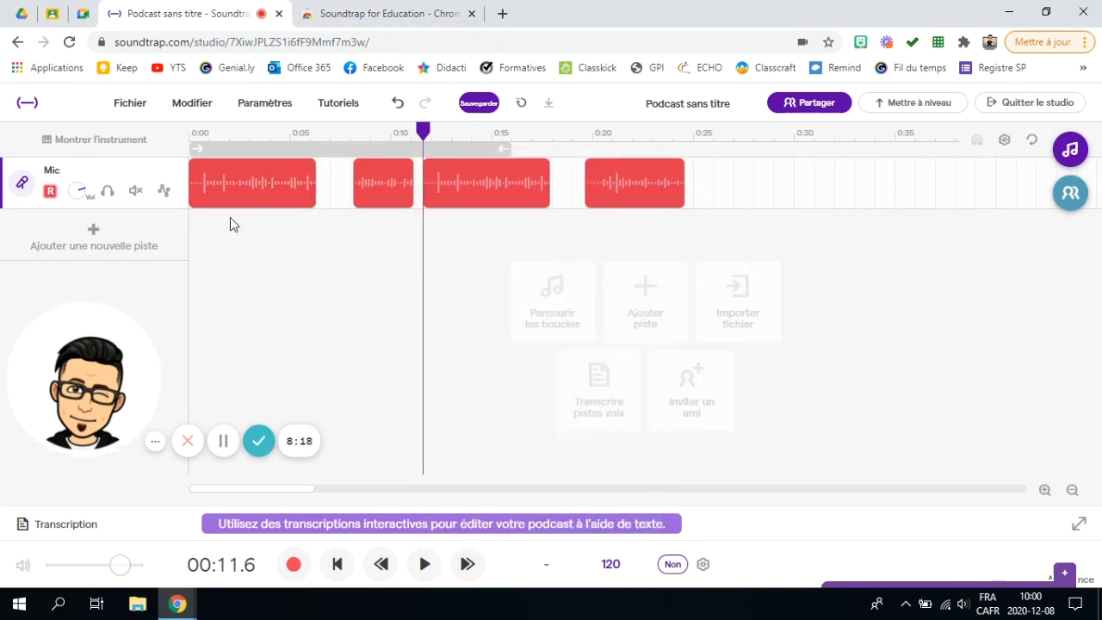
right_click(279, 203)
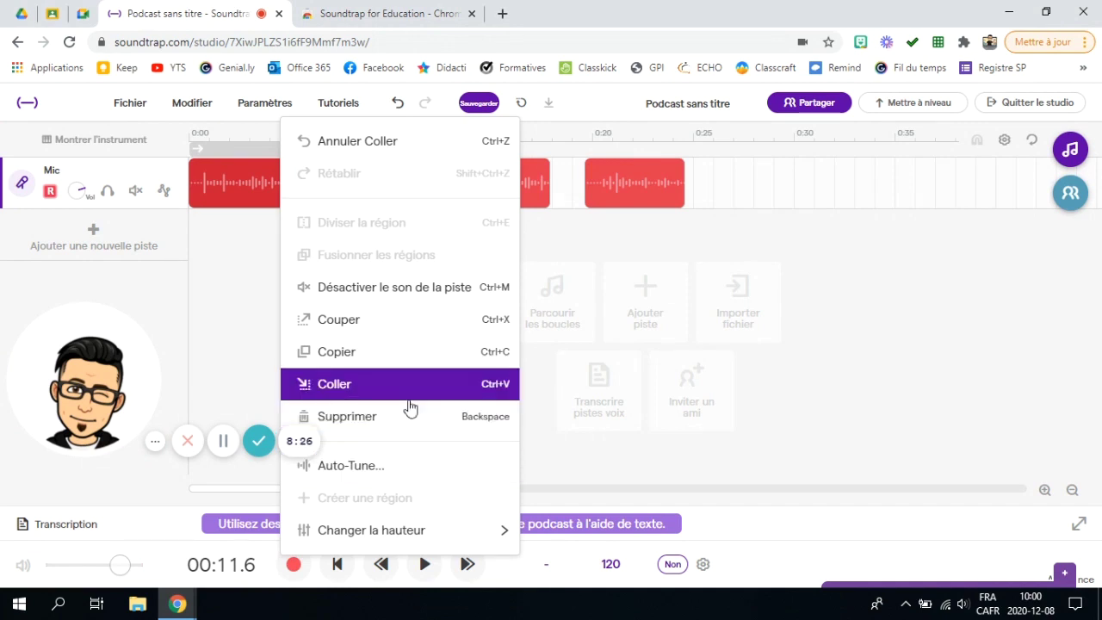
mouse_move(412, 528)
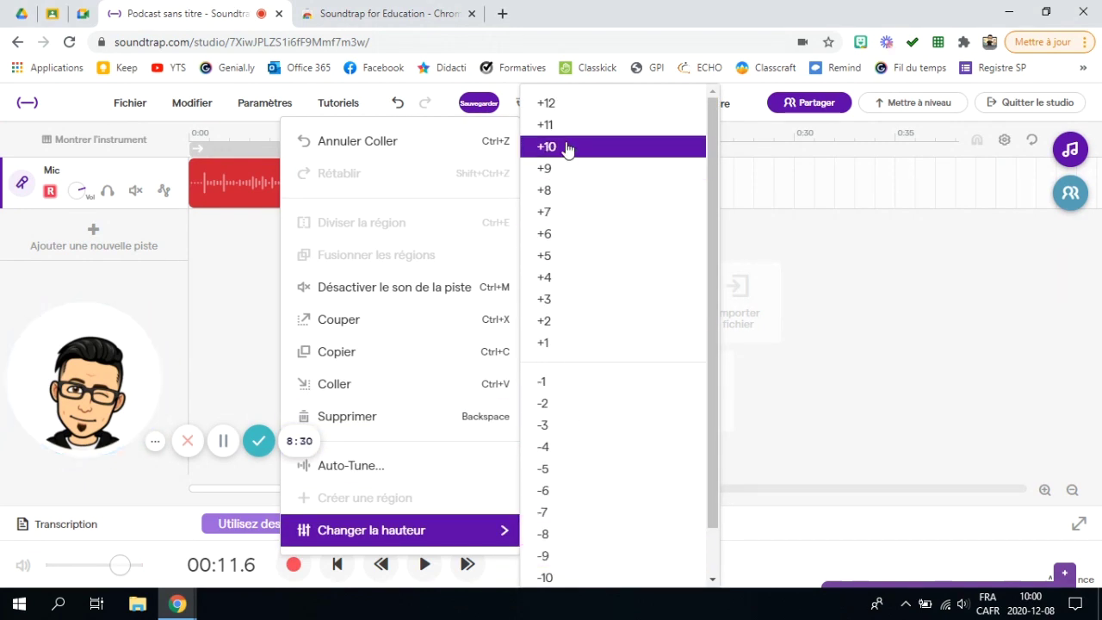
click(567, 150)
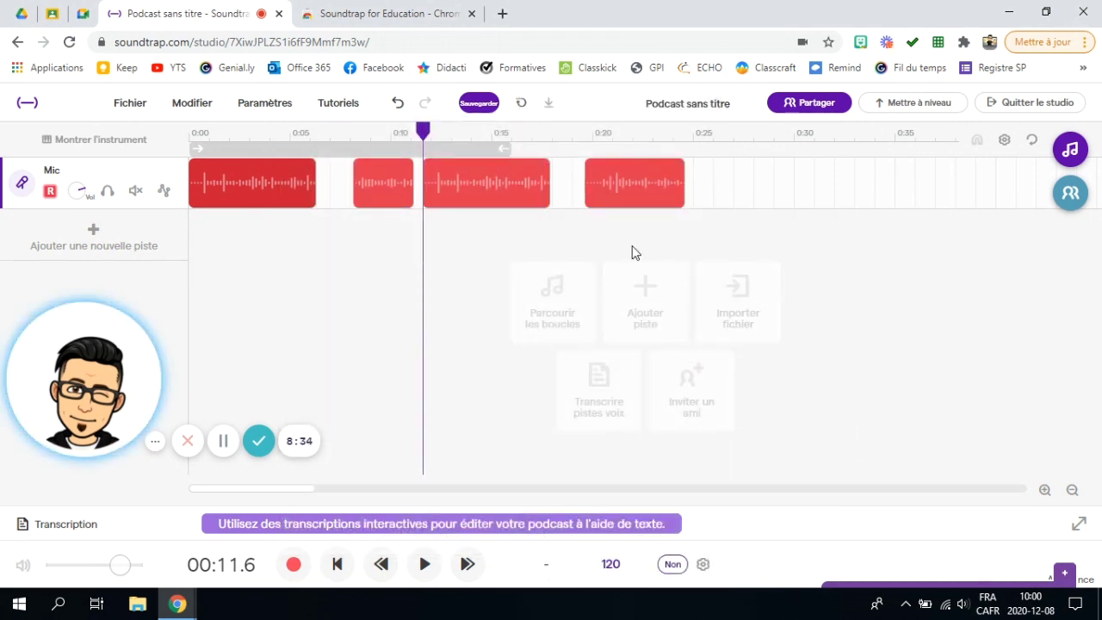
click(496, 185)
drag(432, 131, 455, 147)
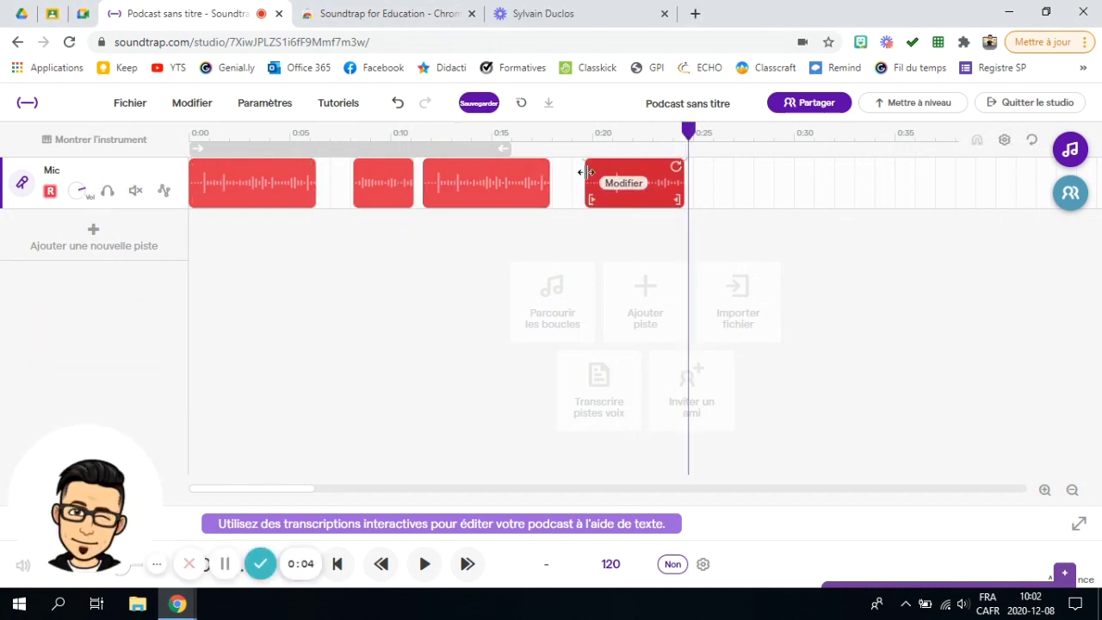
Step: Add a fade-in to the pasted début copy on the Mic track and shorten it
click(484, 188)
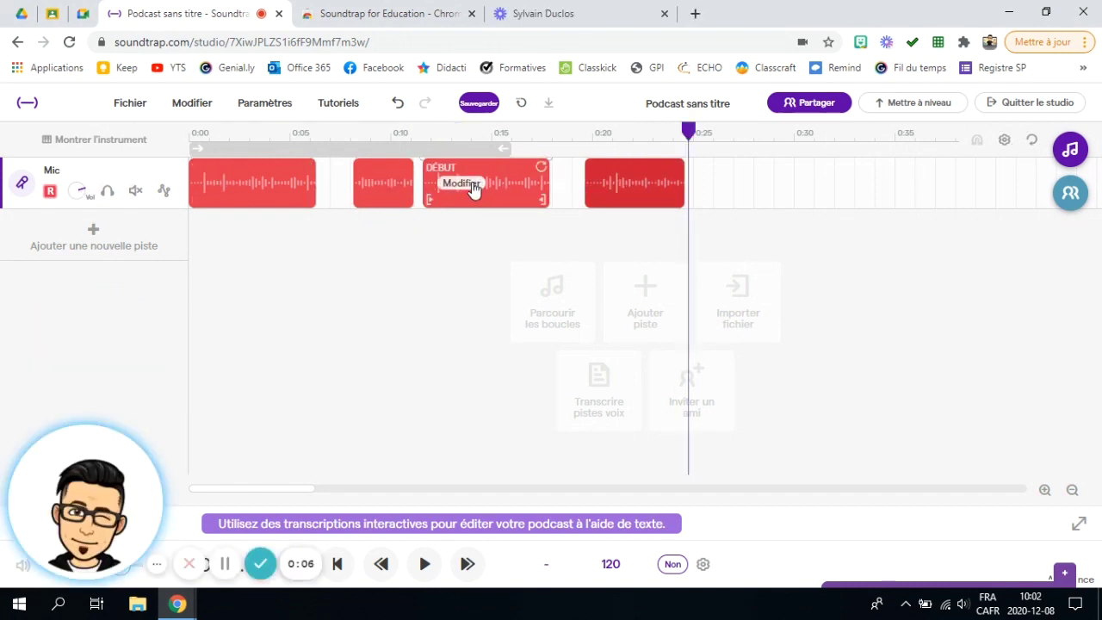
click(461, 185)
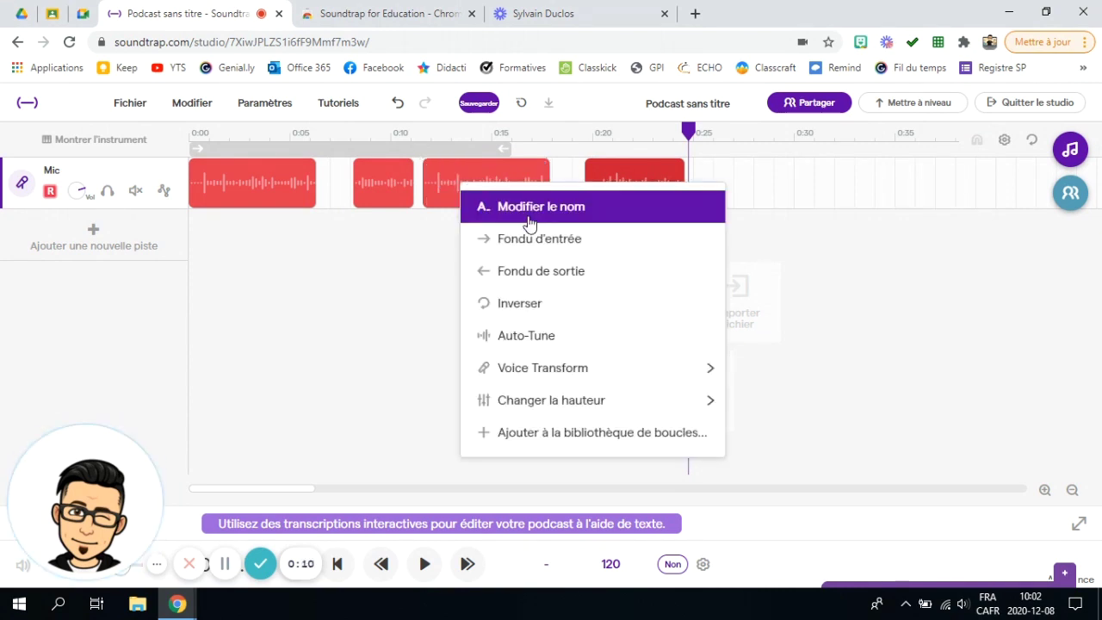
click(535, 246)
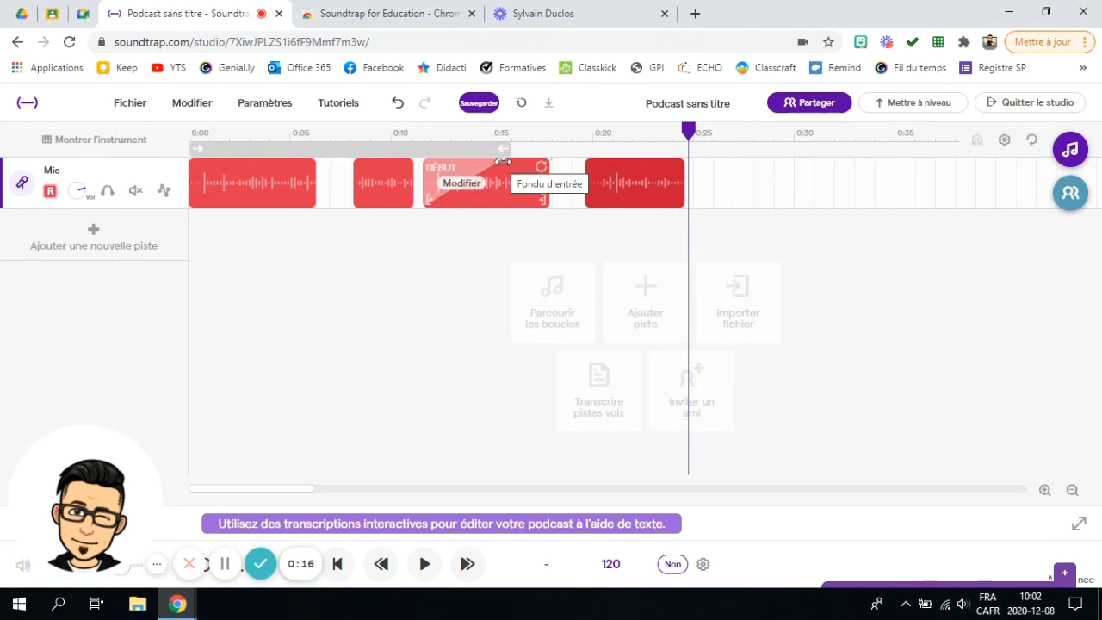
drag(502, 161, 446, 161)
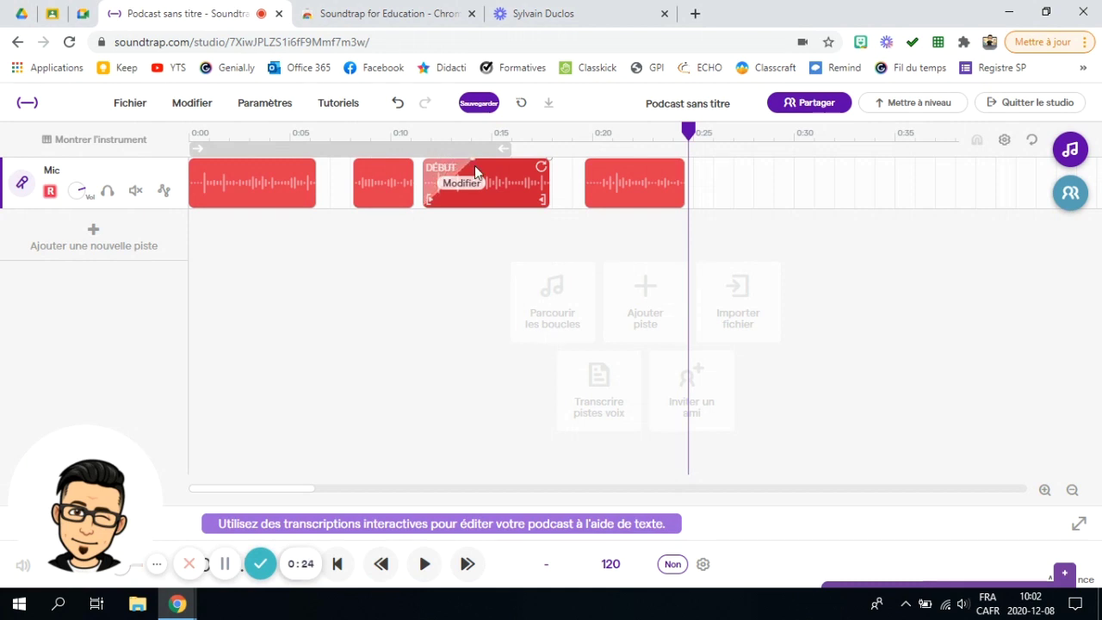
drag(514, 176, 451, 172)
Step: Give the pasted clip a fade-out and pull its fade-in back to the clip's left edge
click(476, 188)
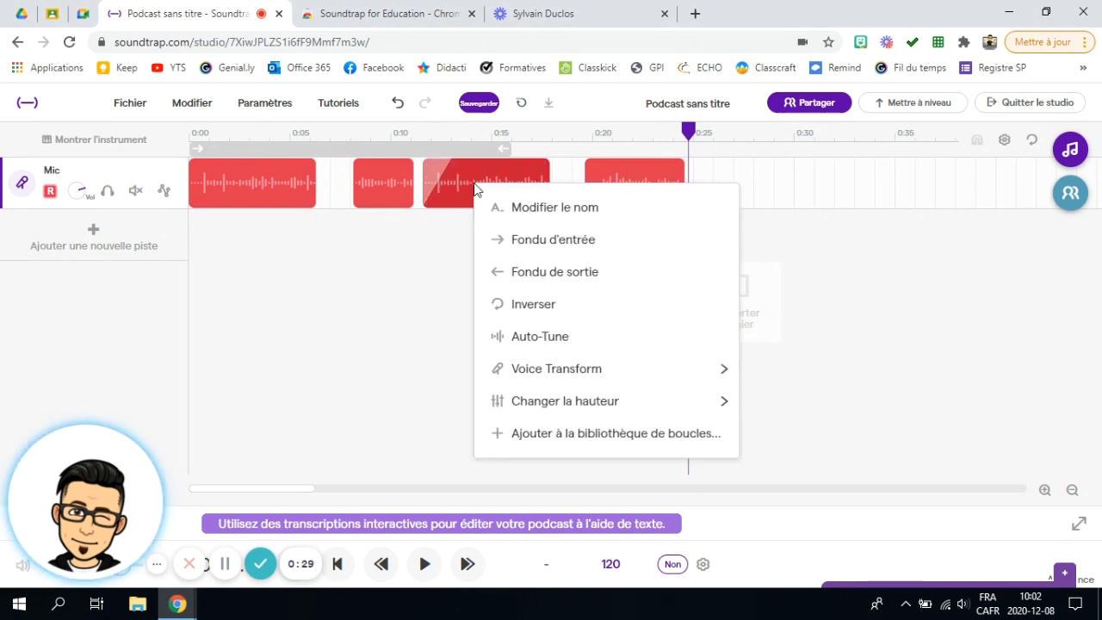
click(531, 274)
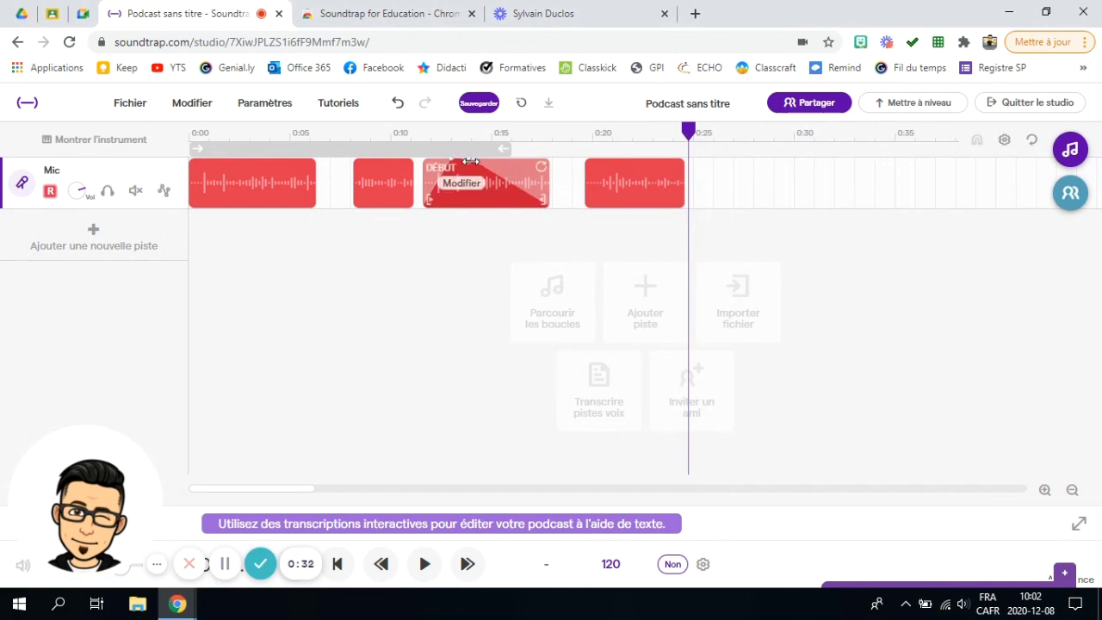
drag(471, 159, 514, 159)
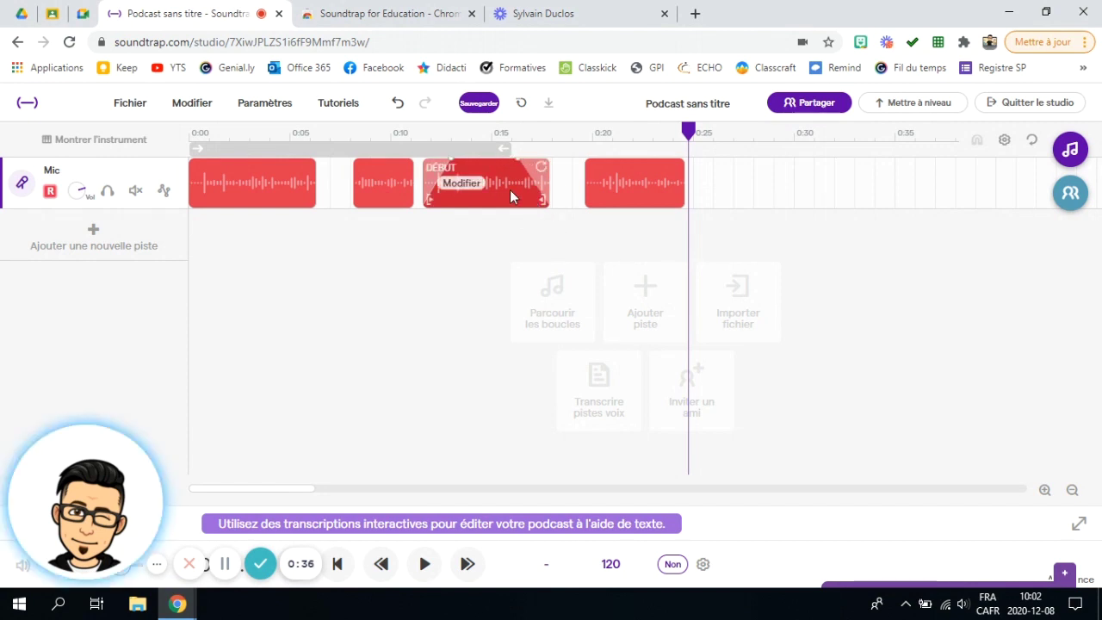
drag(447, 160, 420, 160)
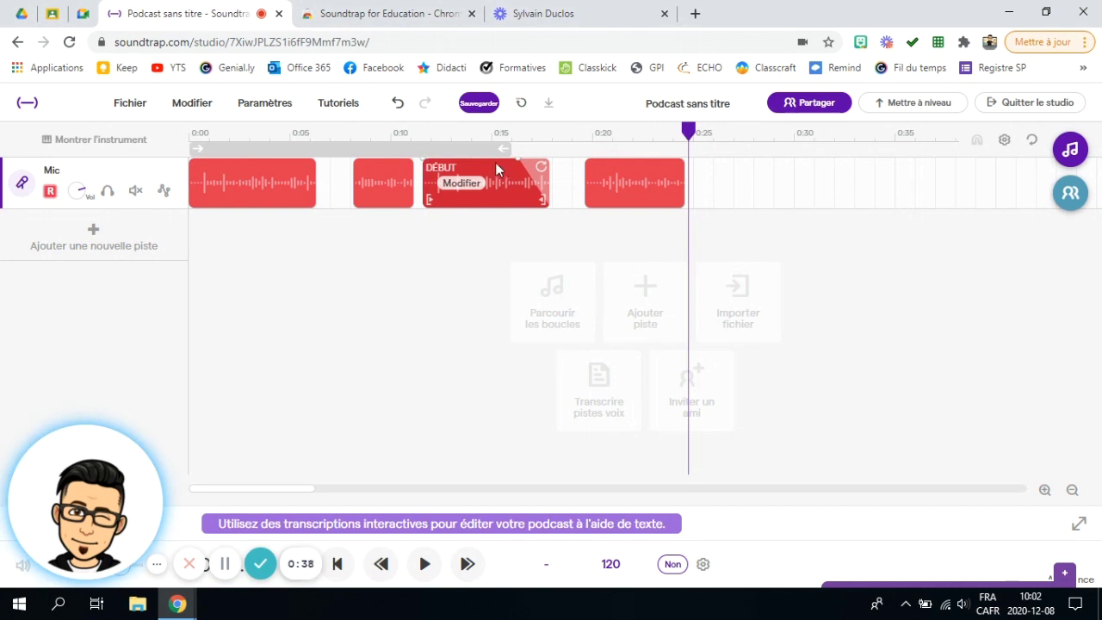
Step: Fade in the first Mic clip and give the last clip a shortened fade-out
click(231, 183)
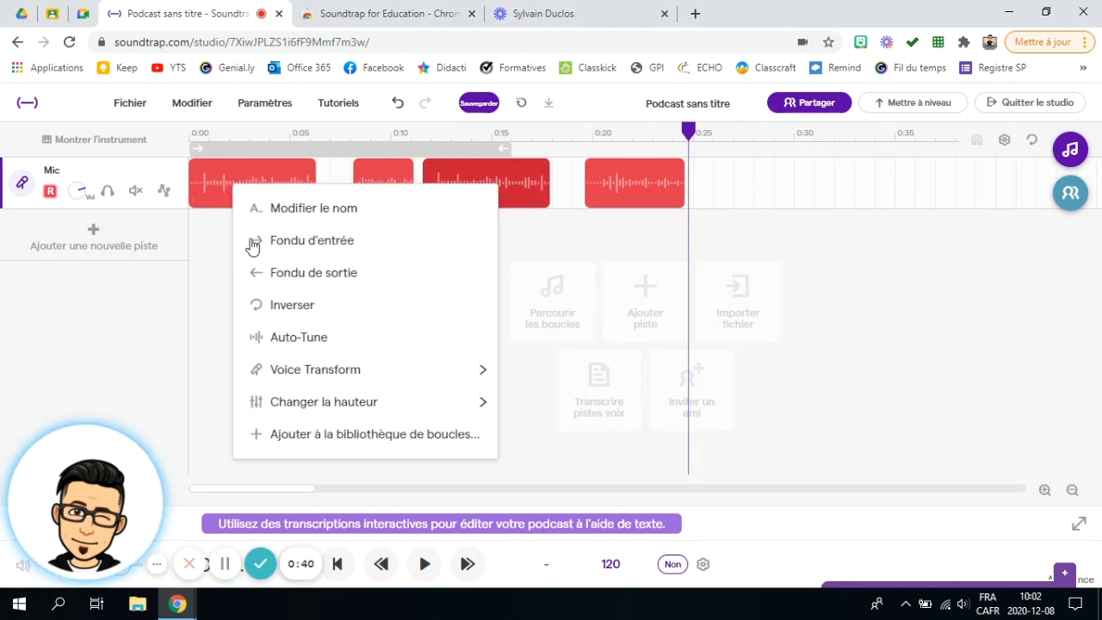
click(252, 242)
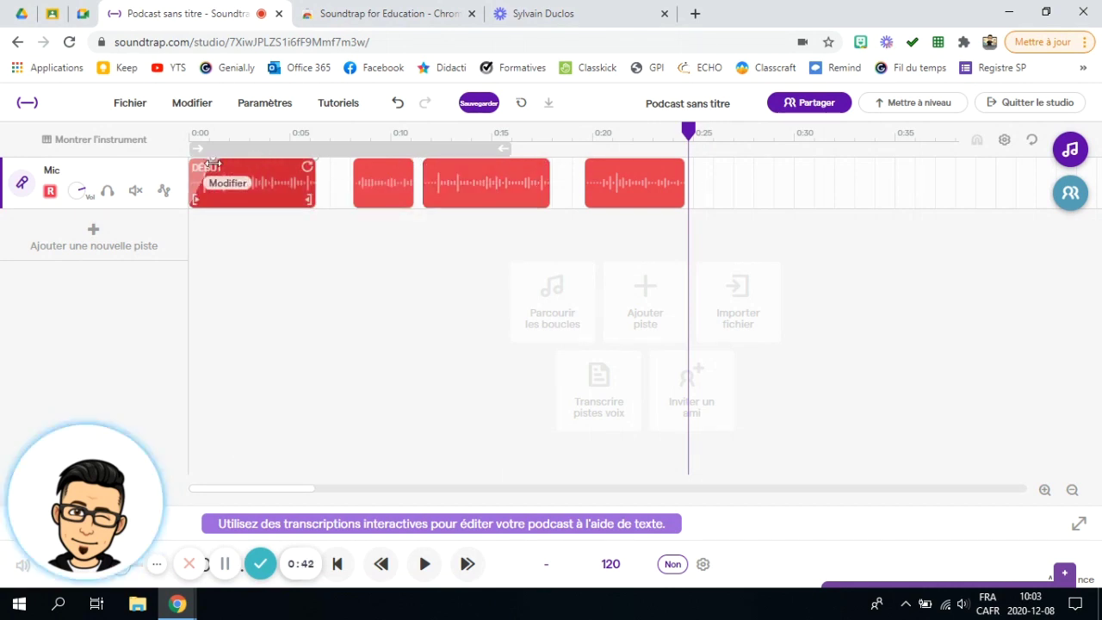
click(633, 188)
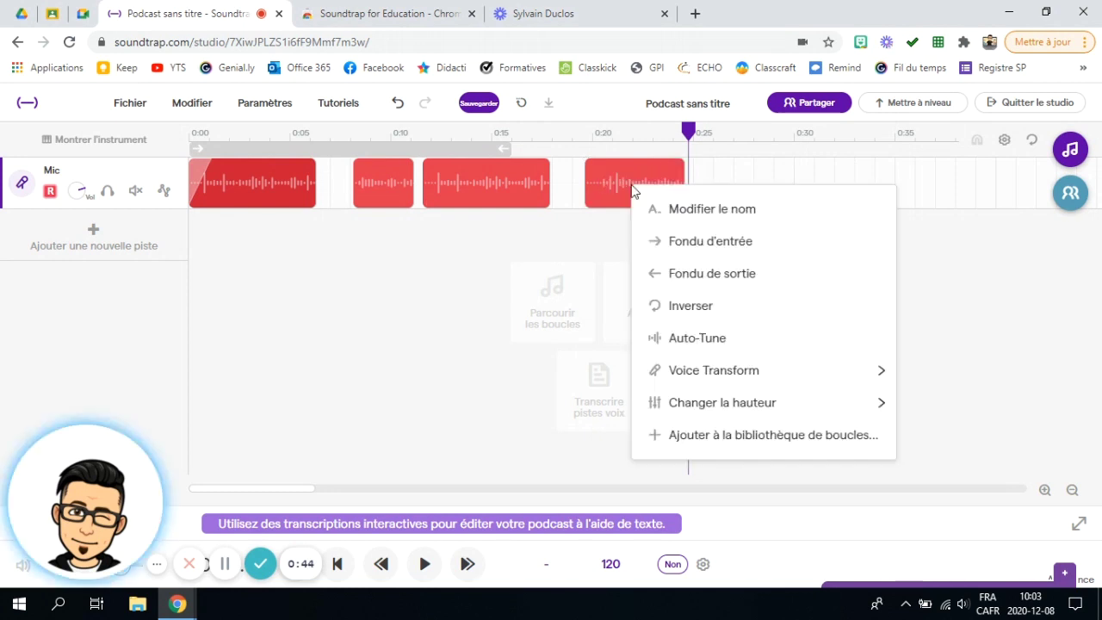
click(692, 278)
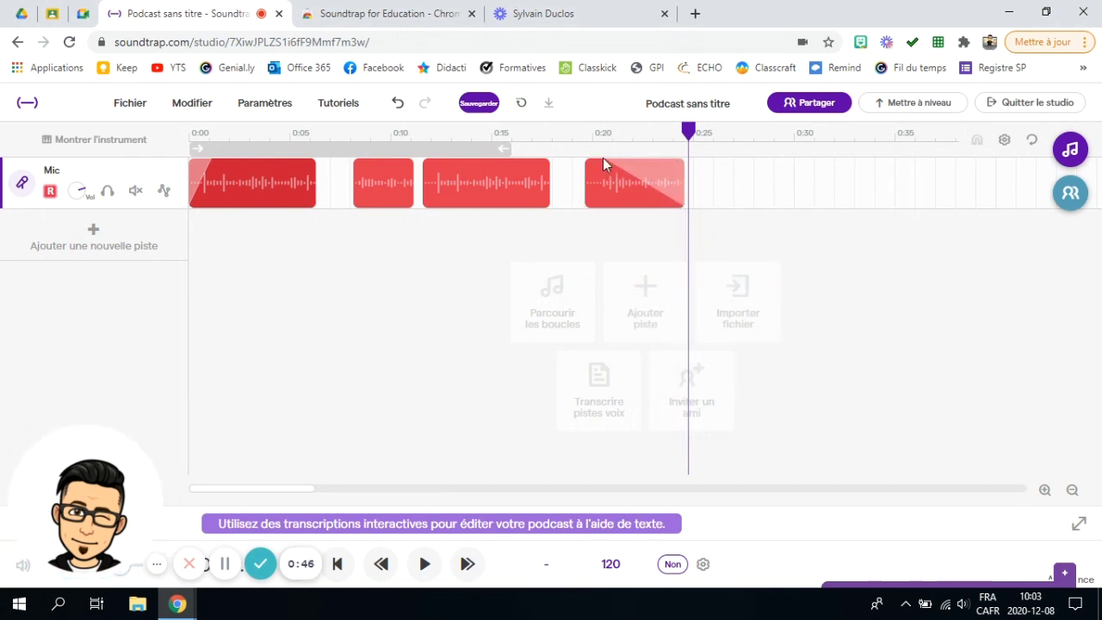
drag(607, 159, 660, 159)
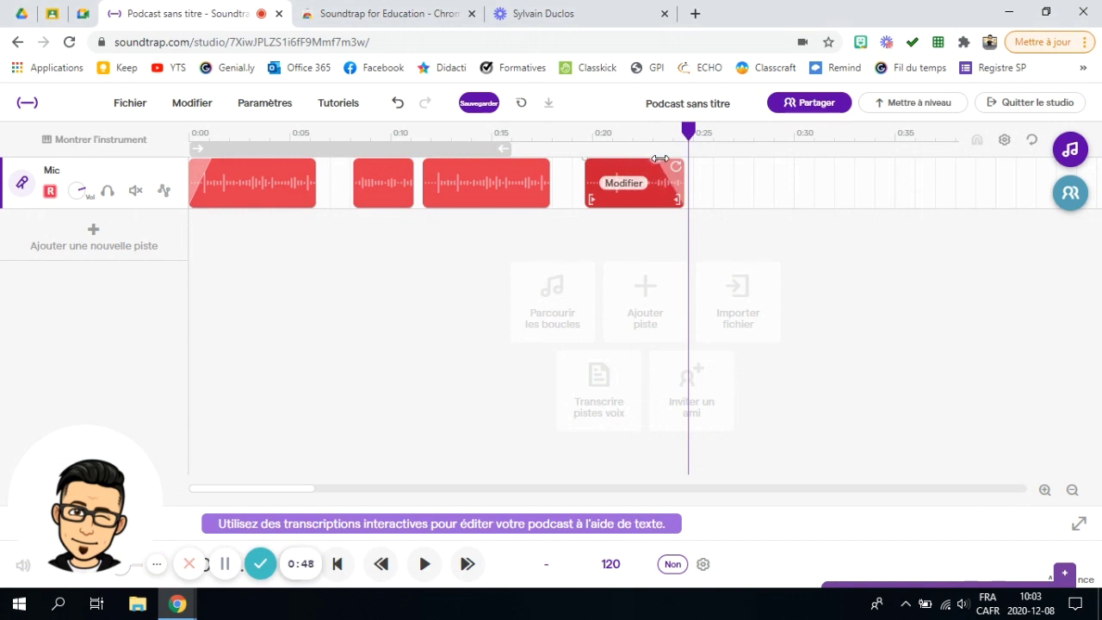
click(631, 193)
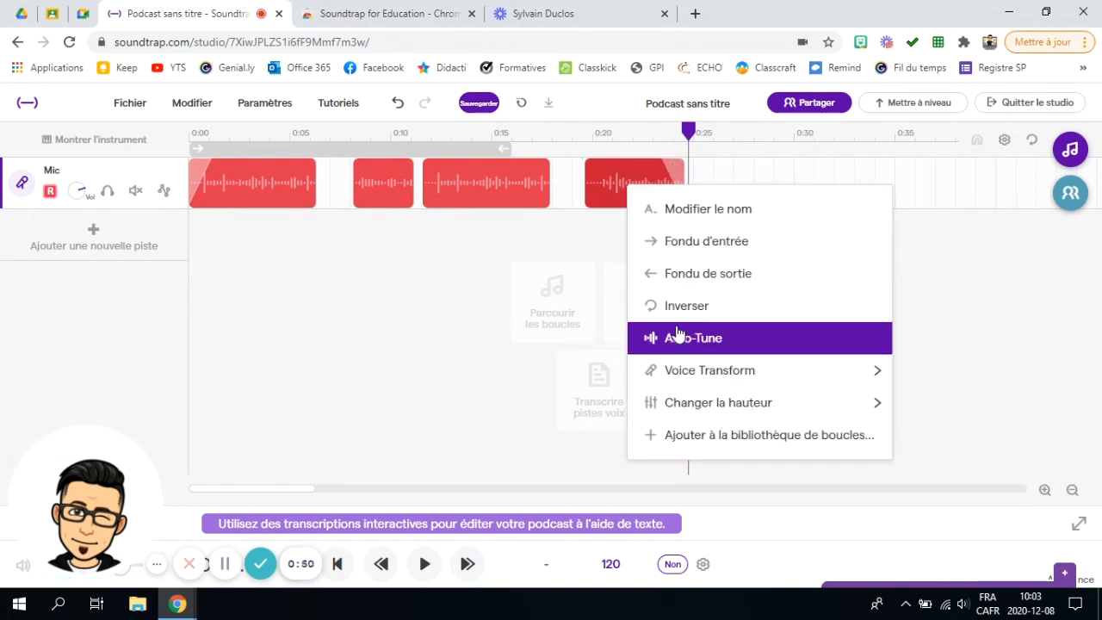
Step: Reverse the third Mic clip and play the track back from about 0:10
click(469, 188)
click(540, 300)
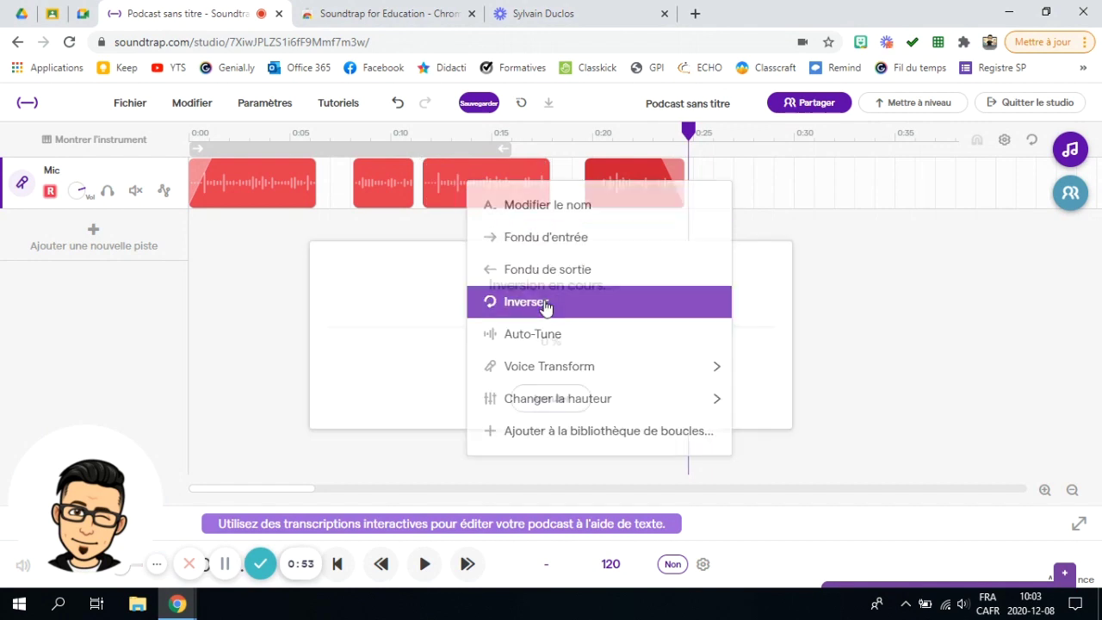
click(414, 138)
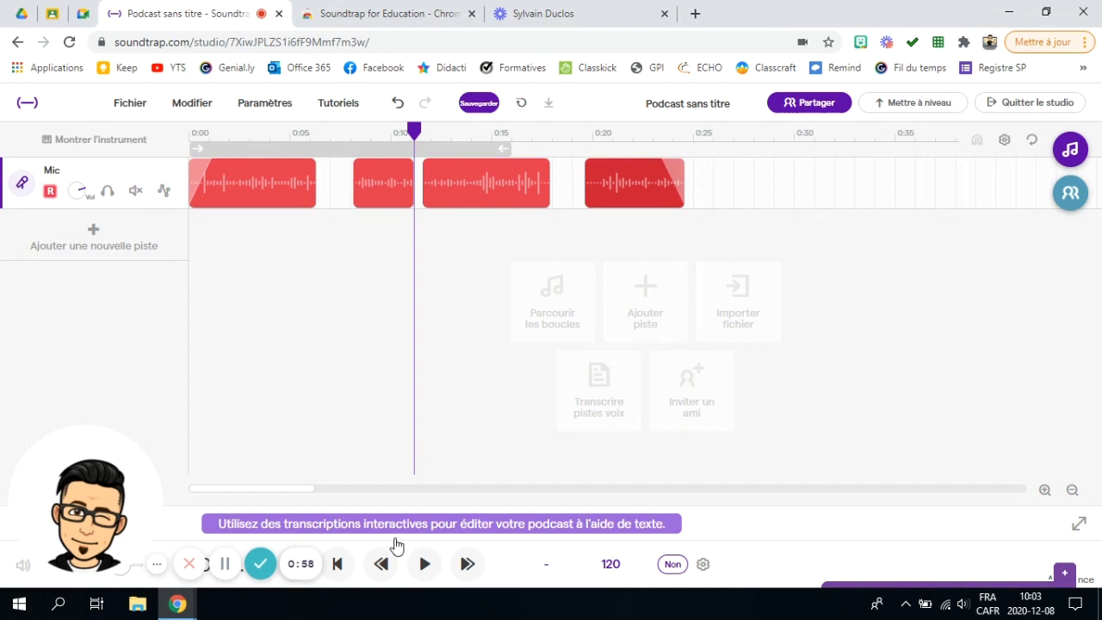
click(425, 564)
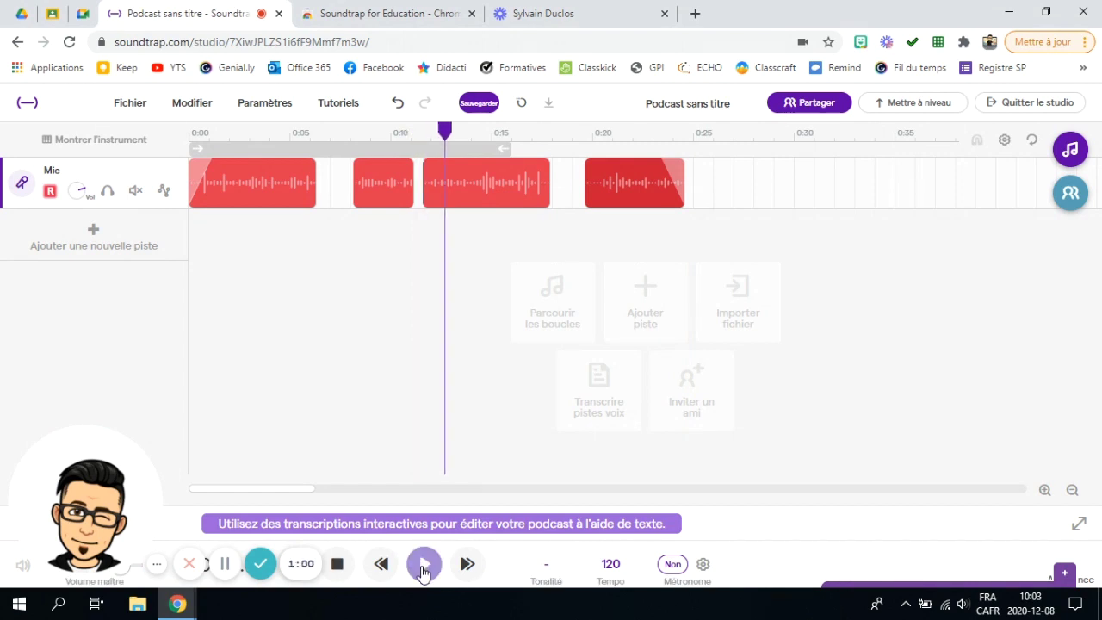
Step: Stop playback and apply a +2 octaves voice transform to the first Mic clip, DÉBUT
click(340, 568)
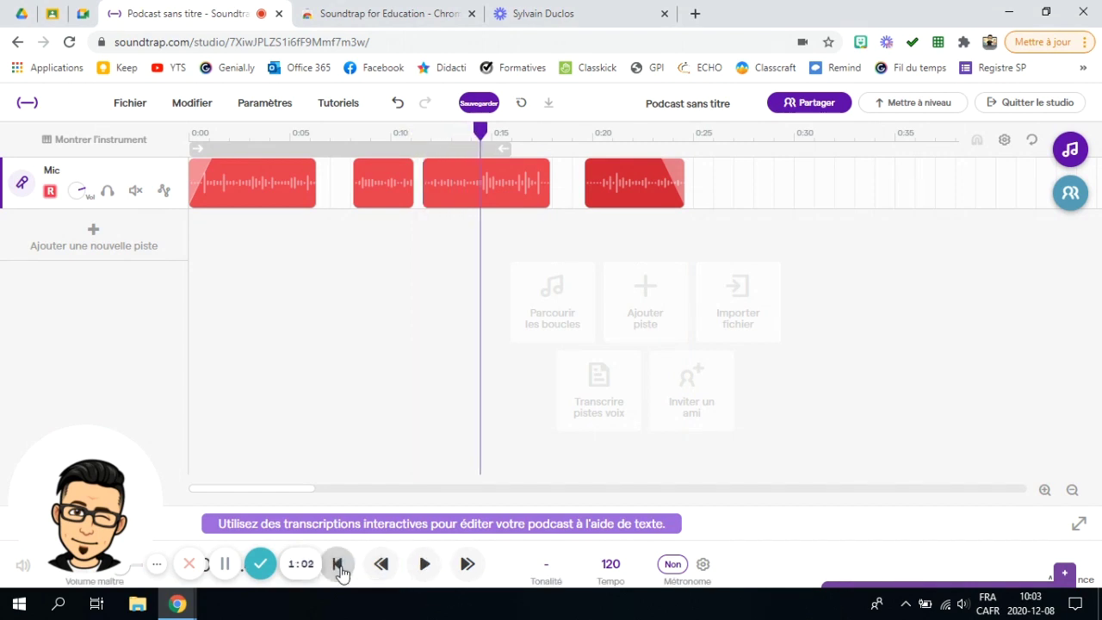
right_click(465, 198)
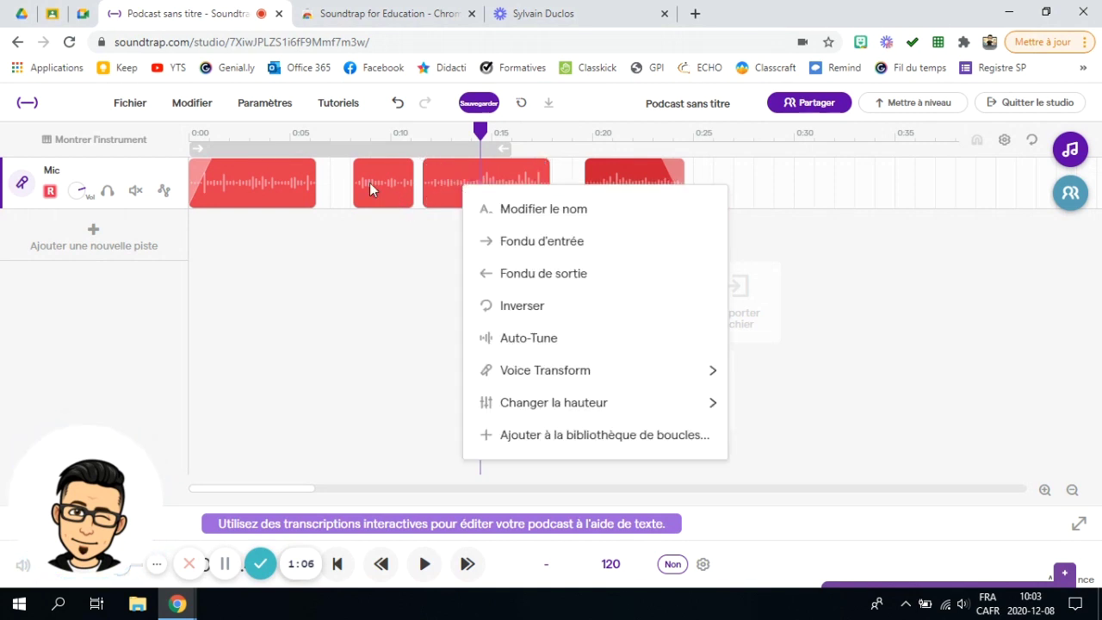
right_click(247, 187)
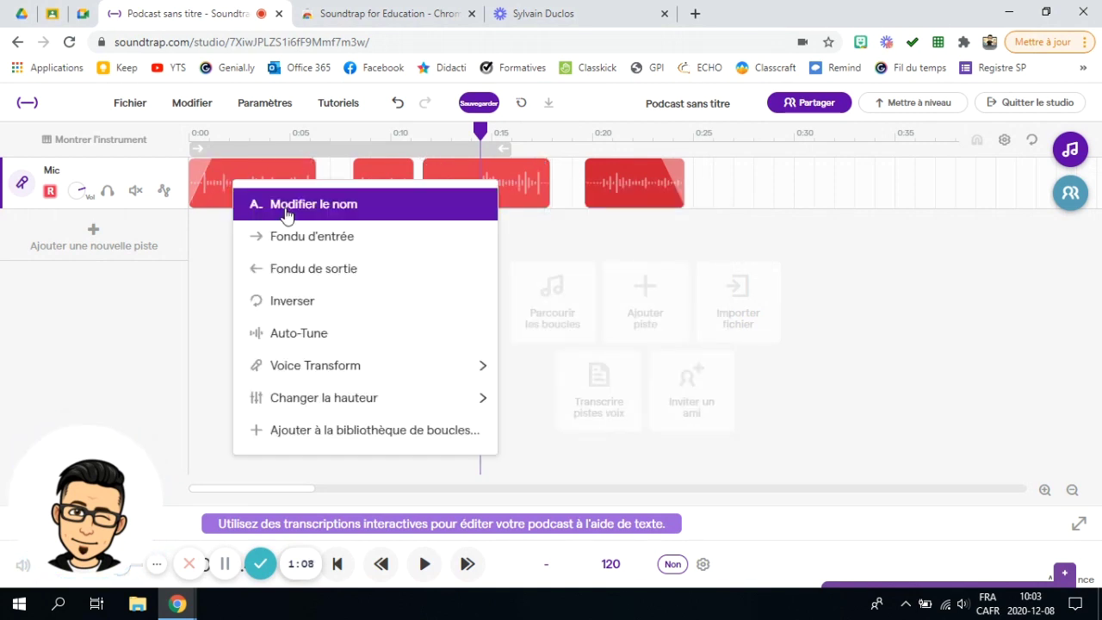
mouse_move(334, 365)
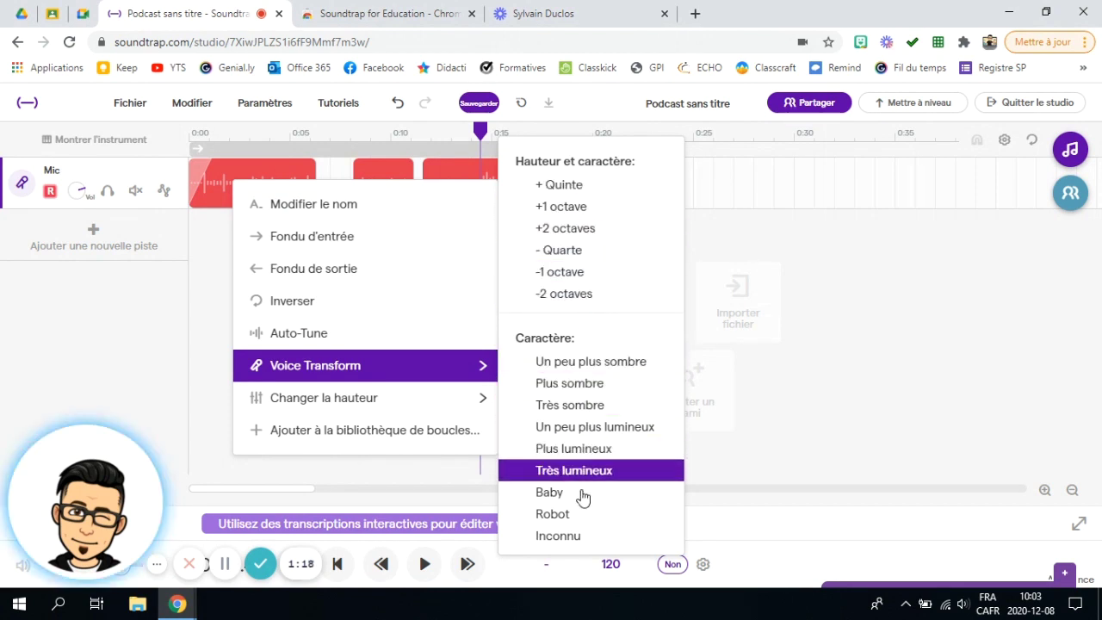
click(569, 231)
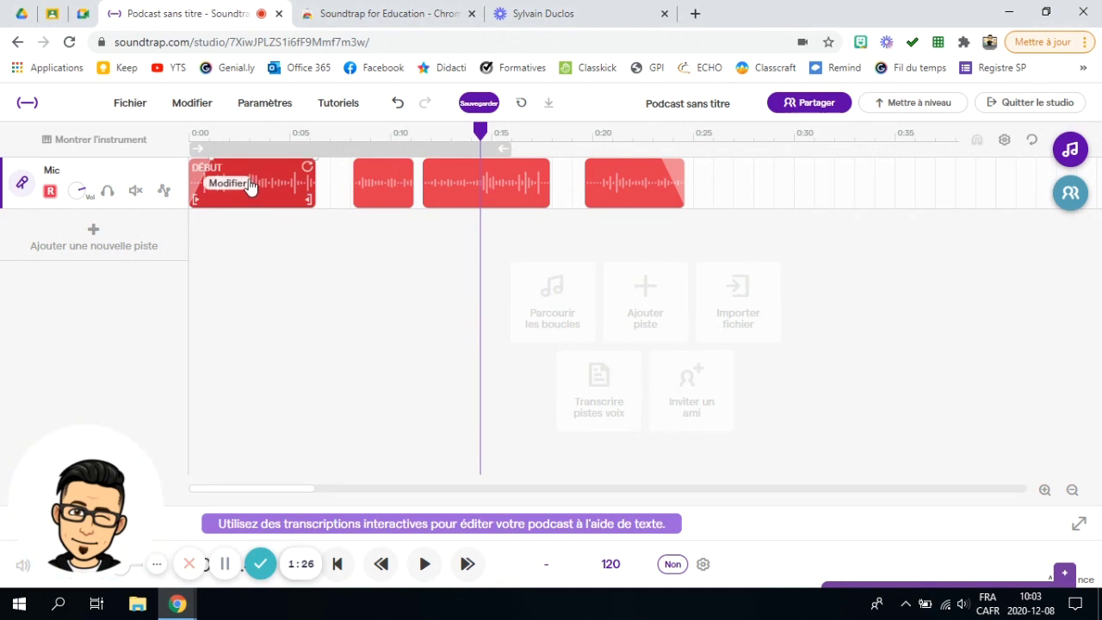
click(200, 131)
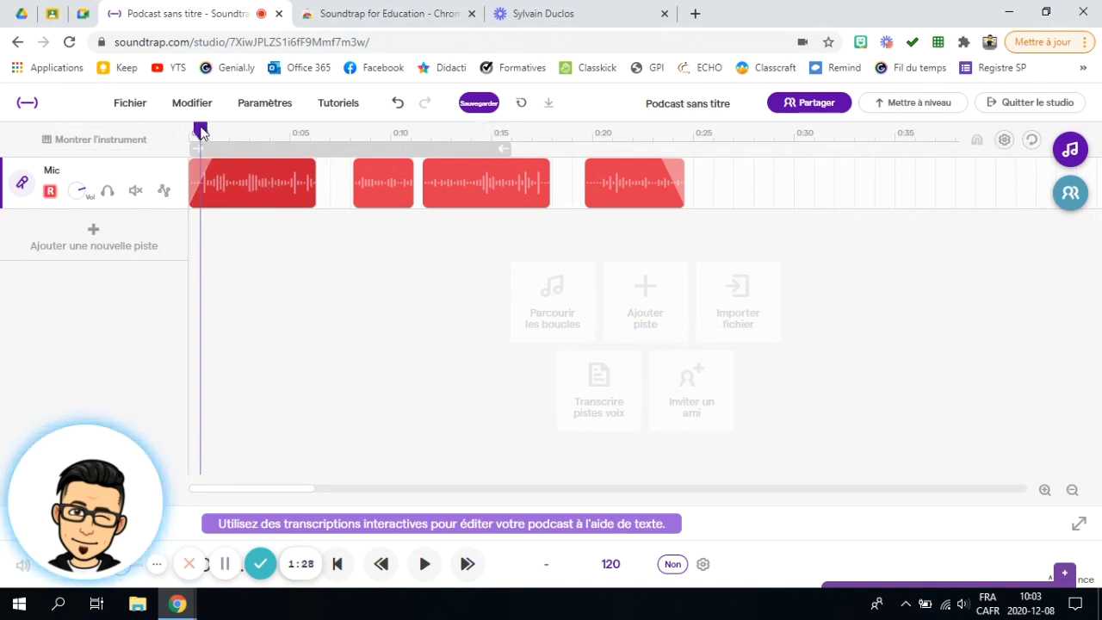
click(424, 564)
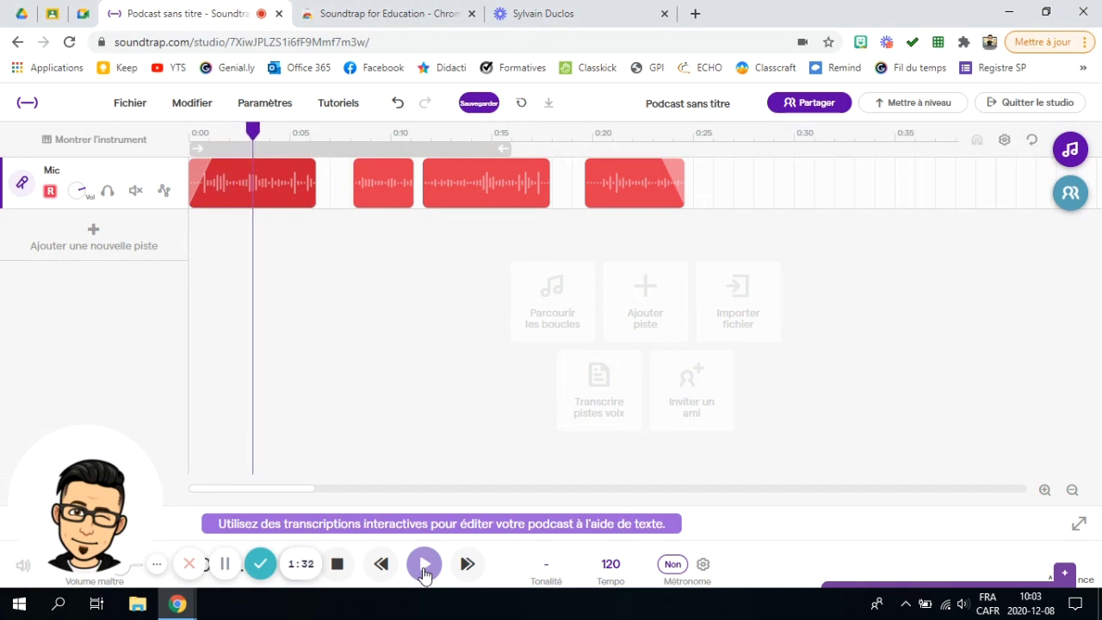
click(339, 566)
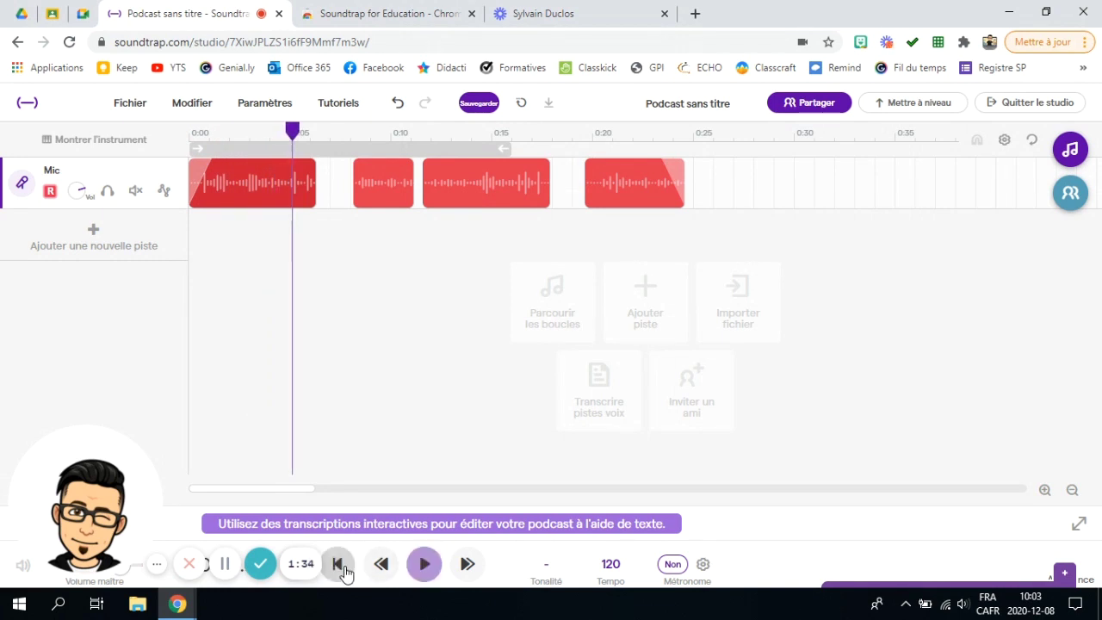
right_click(259, 181)
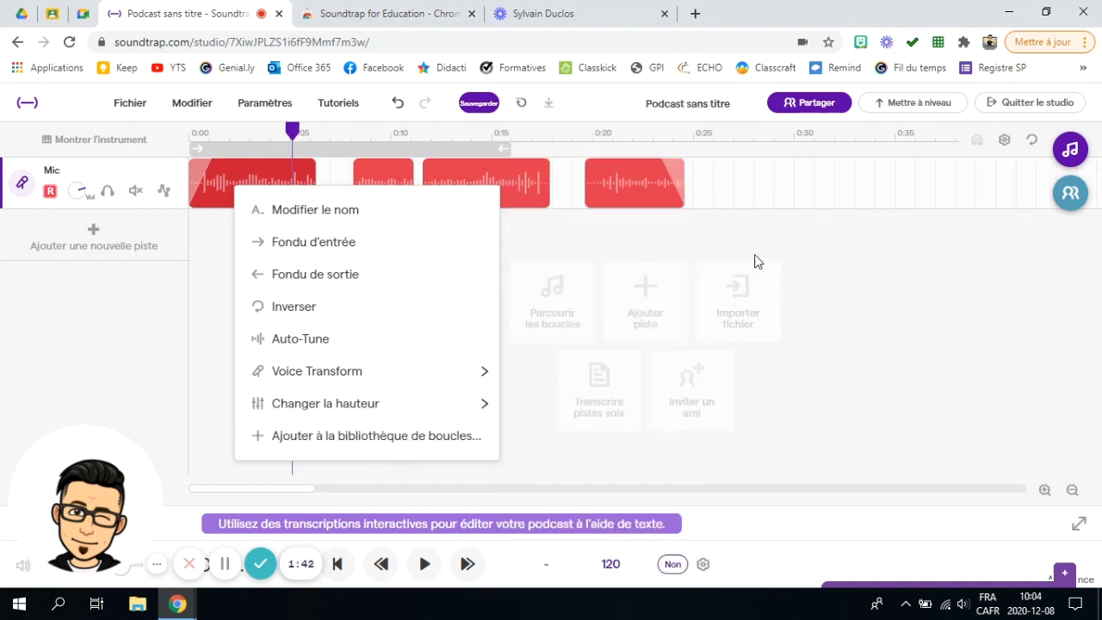
click(893, 298)
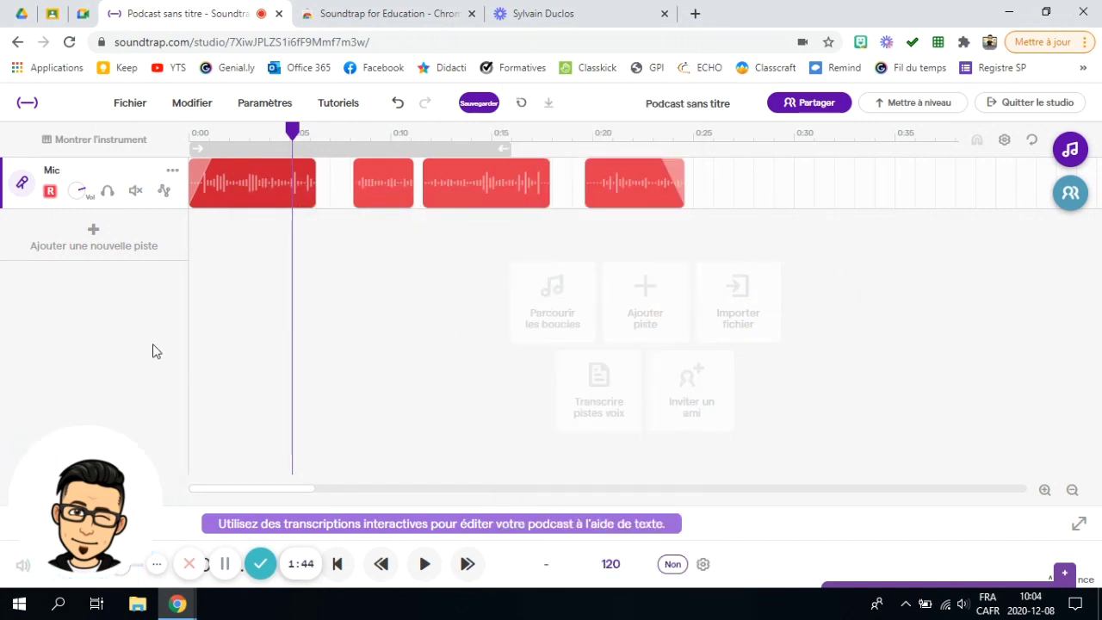
click(93, 237)
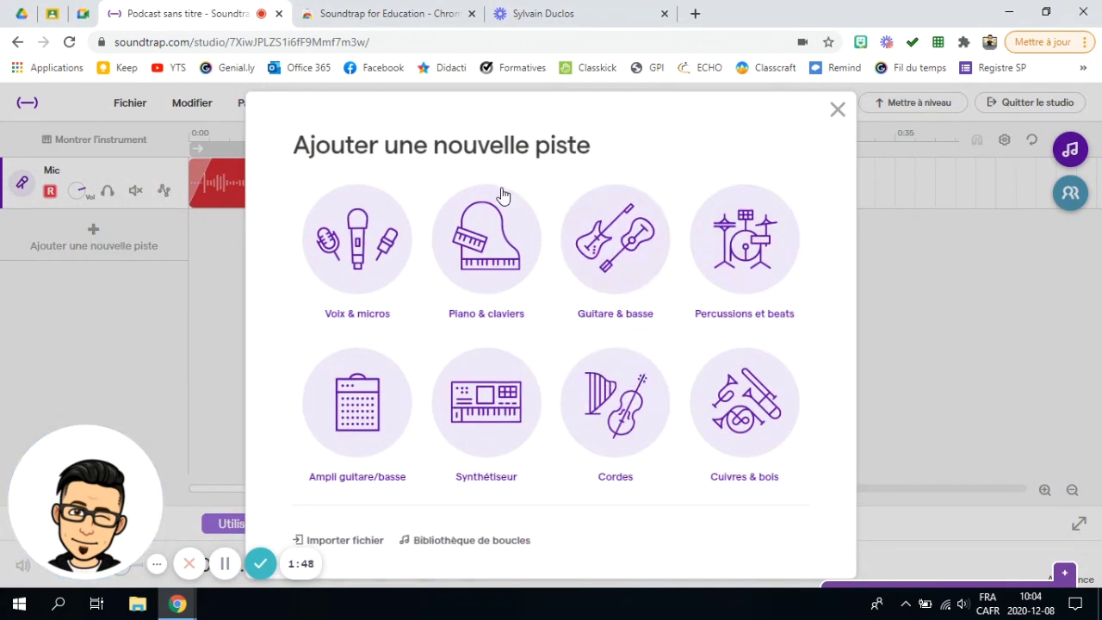
Step: Search the loop library for 'spook' and place Synth - Broken Spooky Pad on a new track at 0:00
click(482, 541)
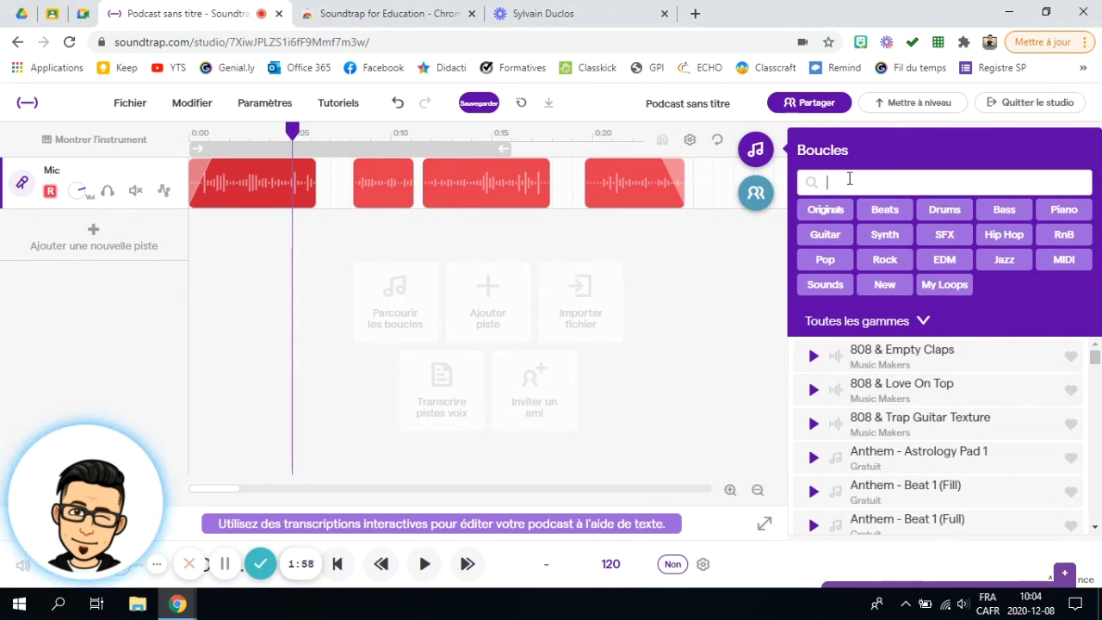
text(spooky)
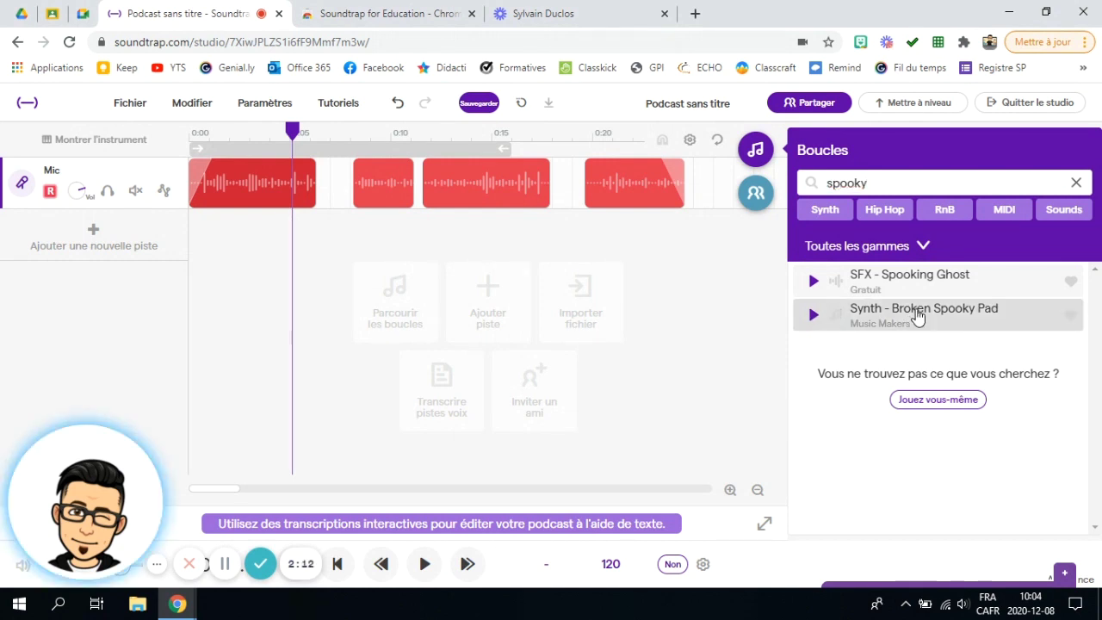
drag(883, 322, 205, 249)
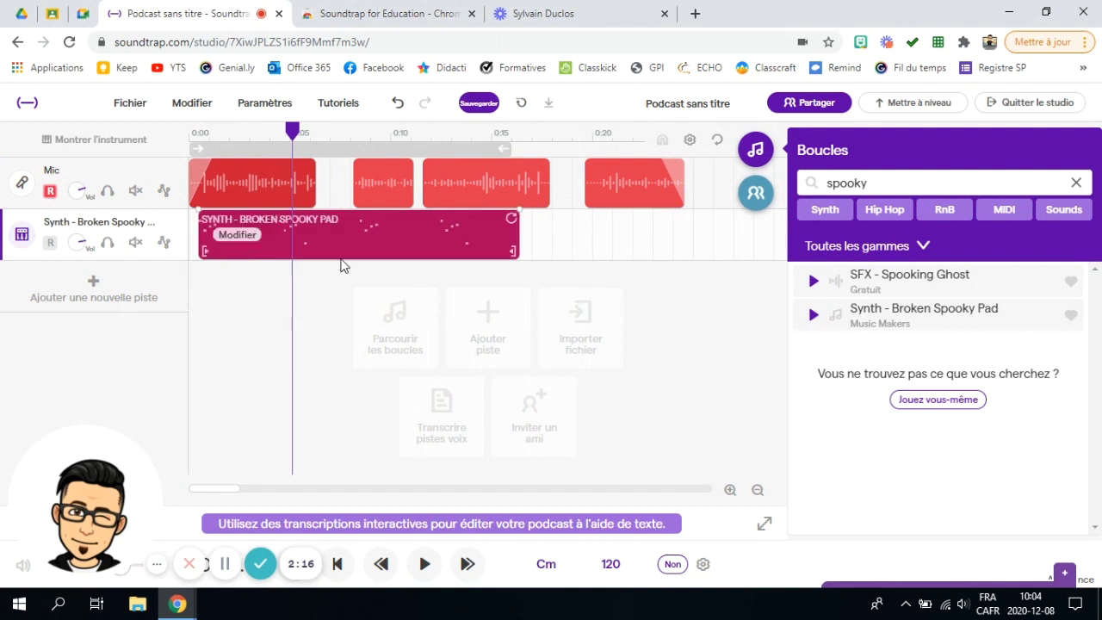
drag(389, 248, 371, 246)
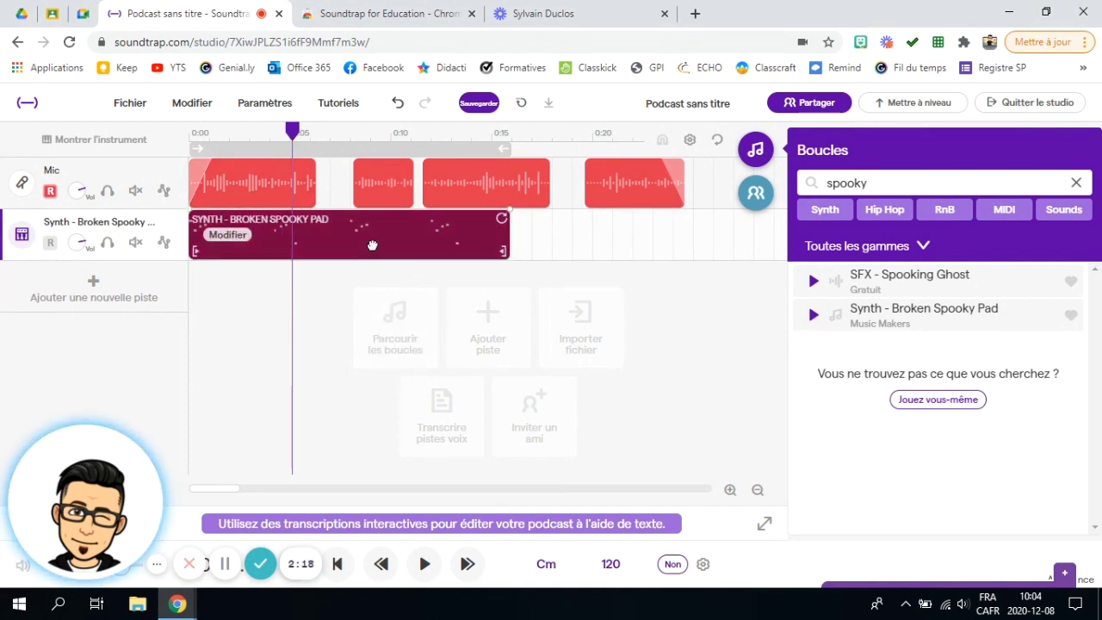
click(465, 273)
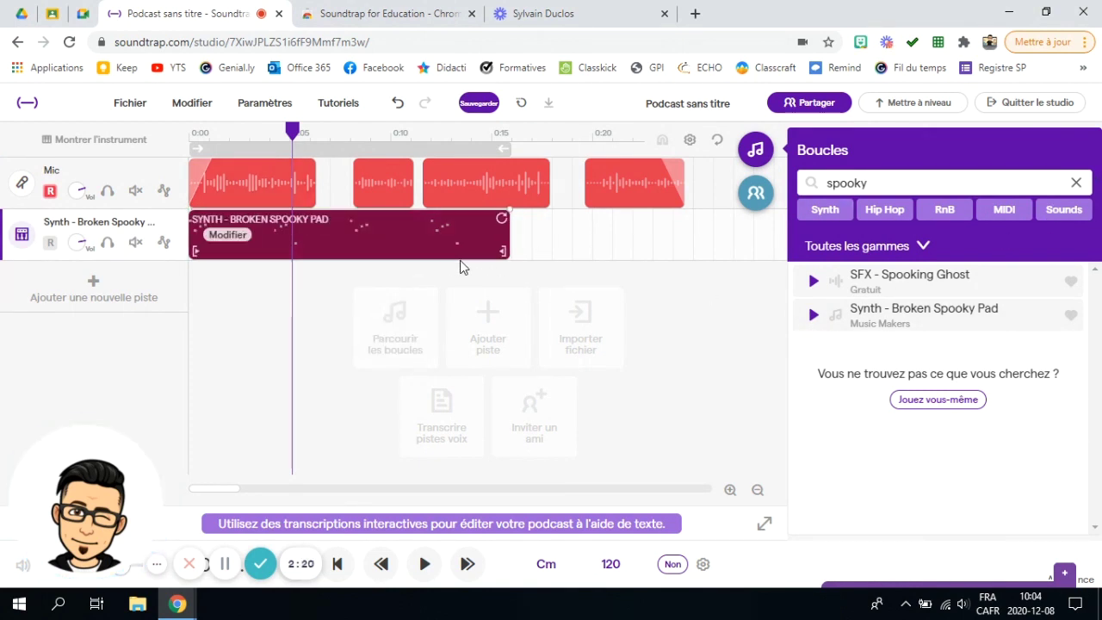
click(758, 152)
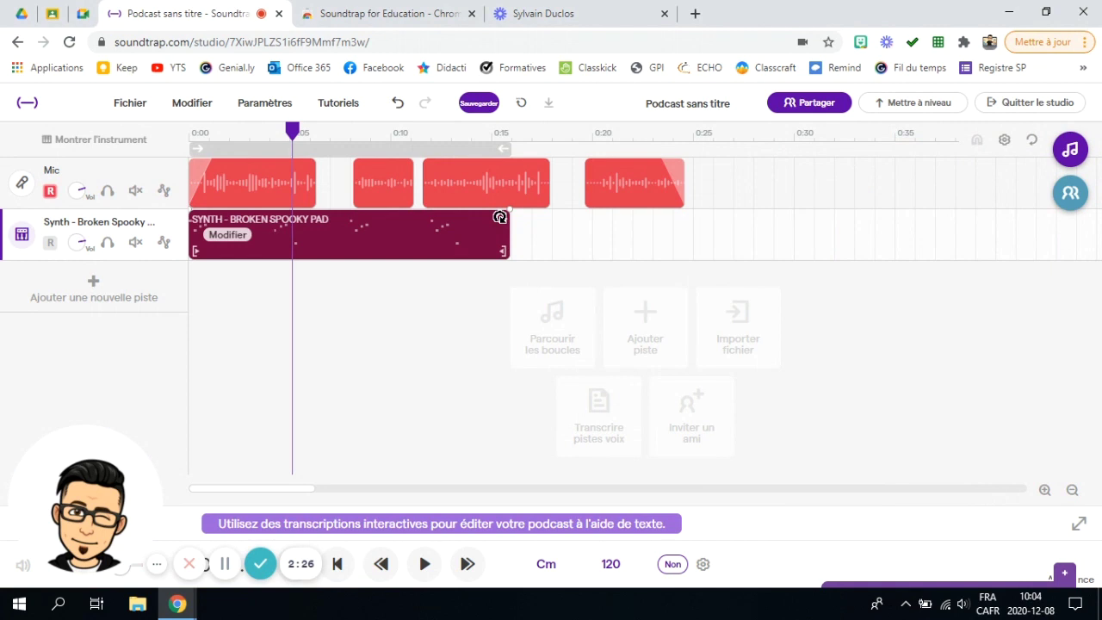
Step: Extend the Broken Spooky Pad loop past 0:35 and turn the Synth track's volume down
drag(501, 217, 721, 227)
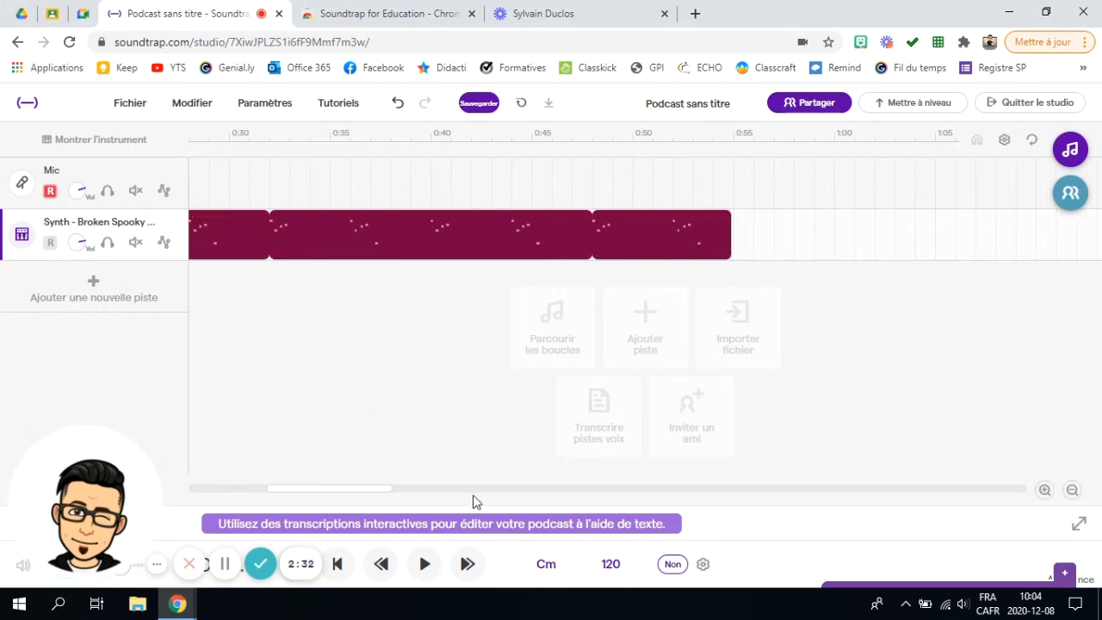
drag(344, 486, 227, 487)
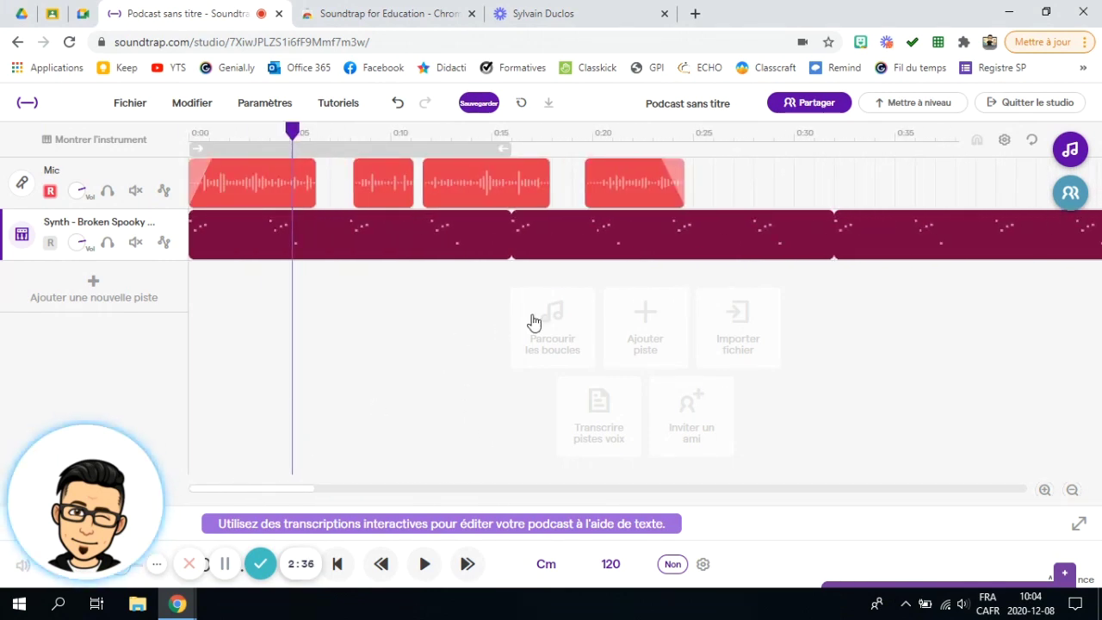
mouse_move(765, 254)
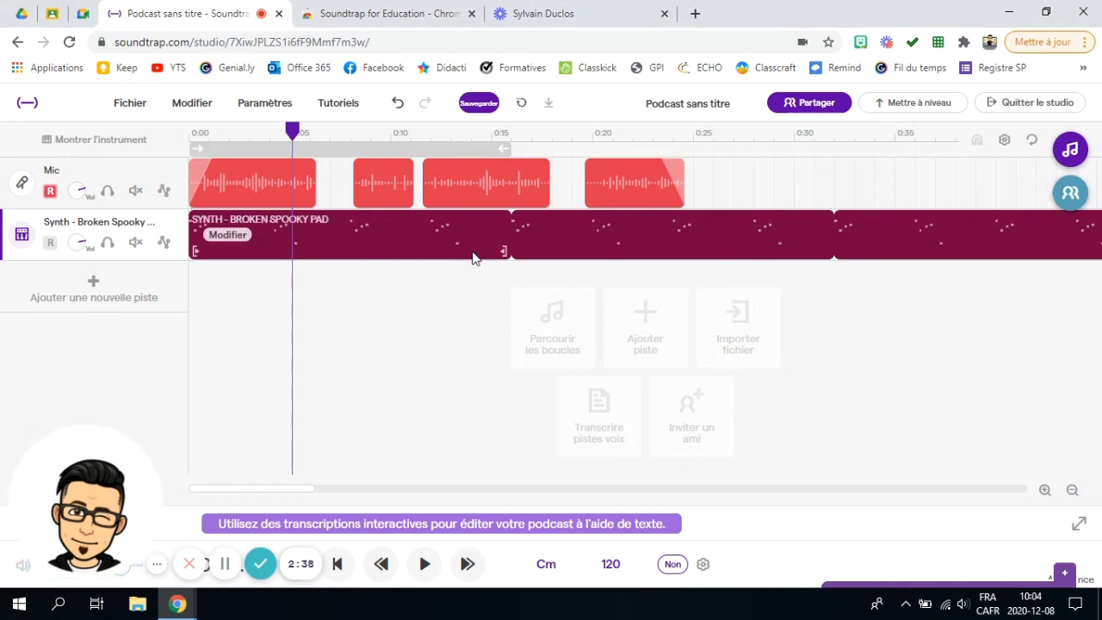
click(77, 245)
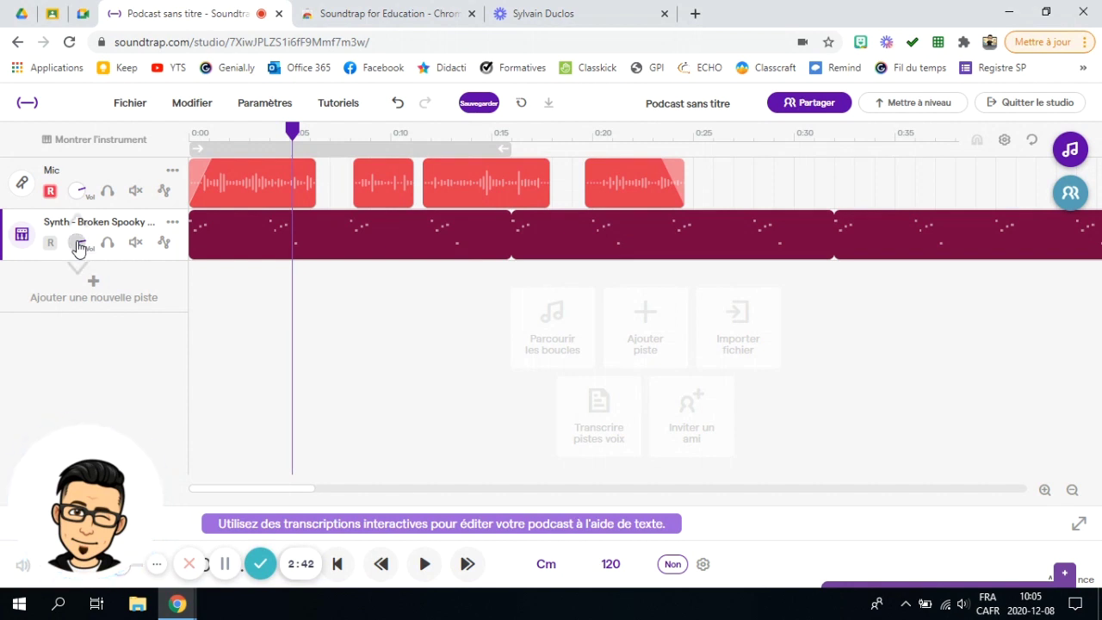
drag(77, 245, 77, 339)
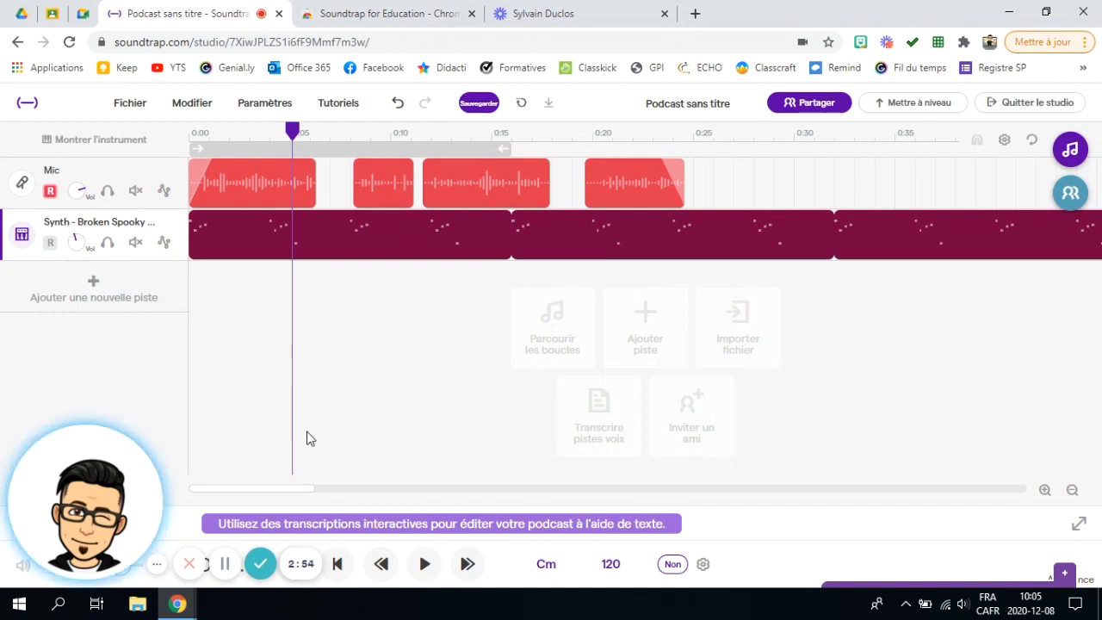
Step: Search the loop library for 'thunderSounds' and place Rain And Thunder 1 on a new track
click(93, 289)
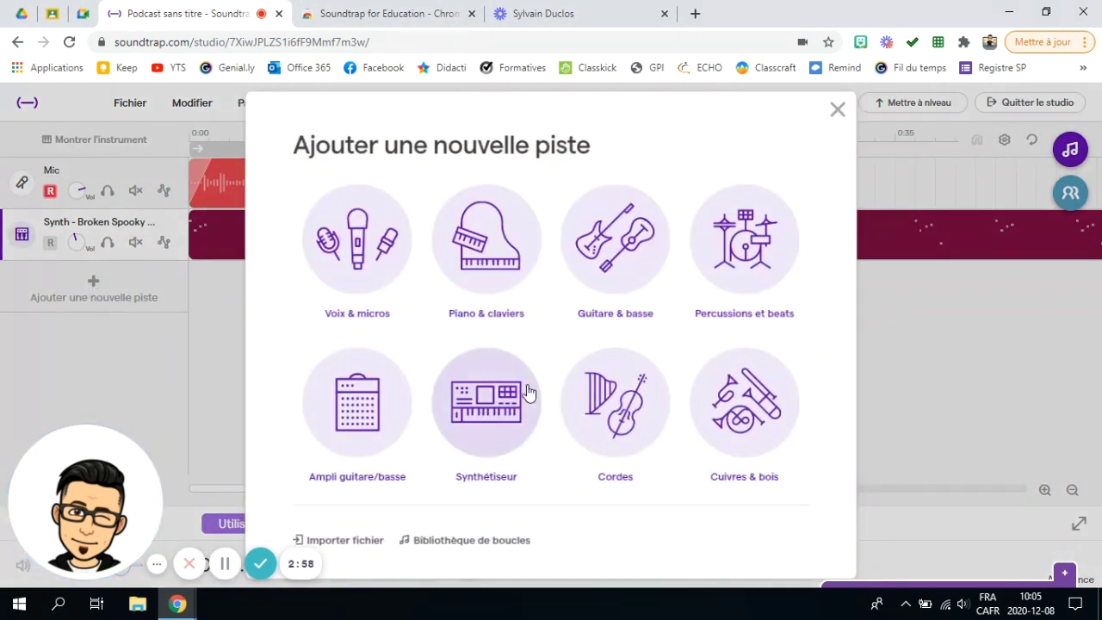
click(443, 549)
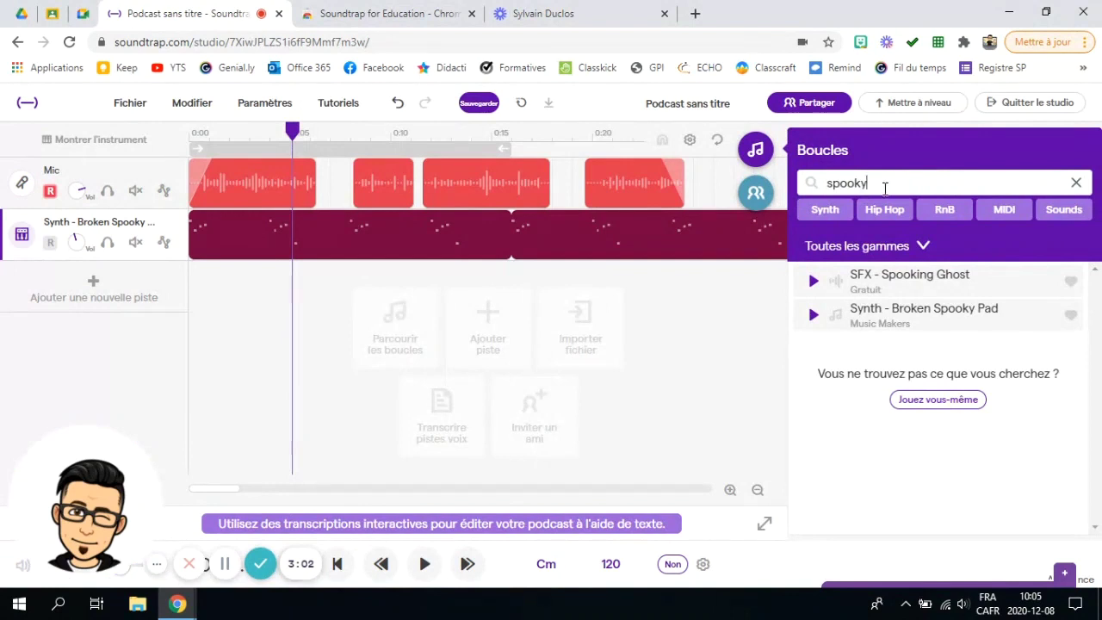
drag(866, 180, 815, 188)
text(thunderSounds)
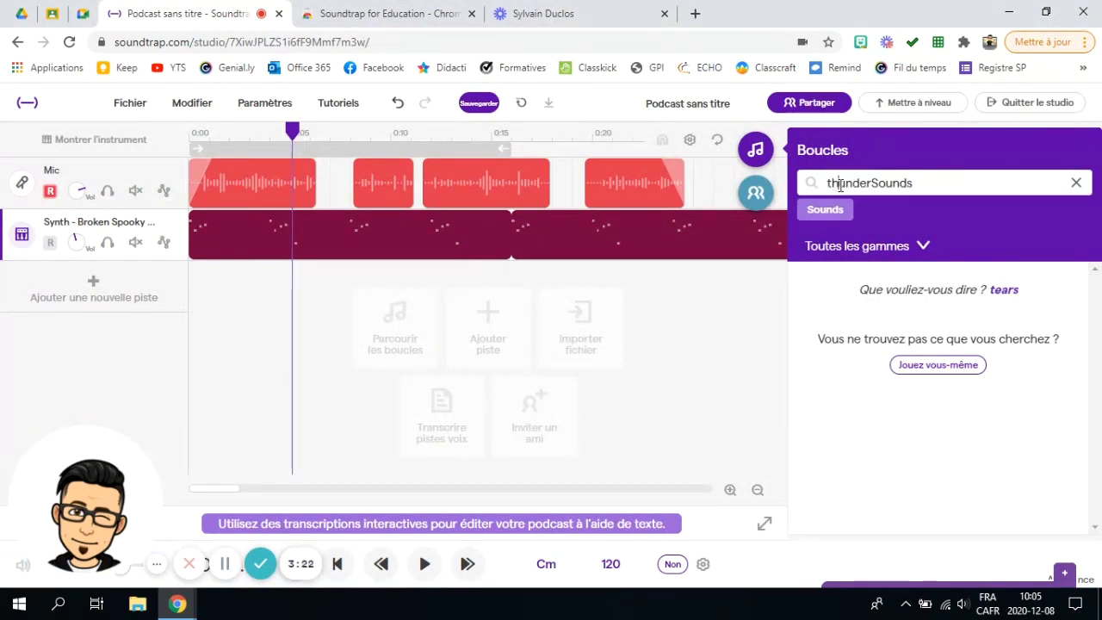
key(Return)
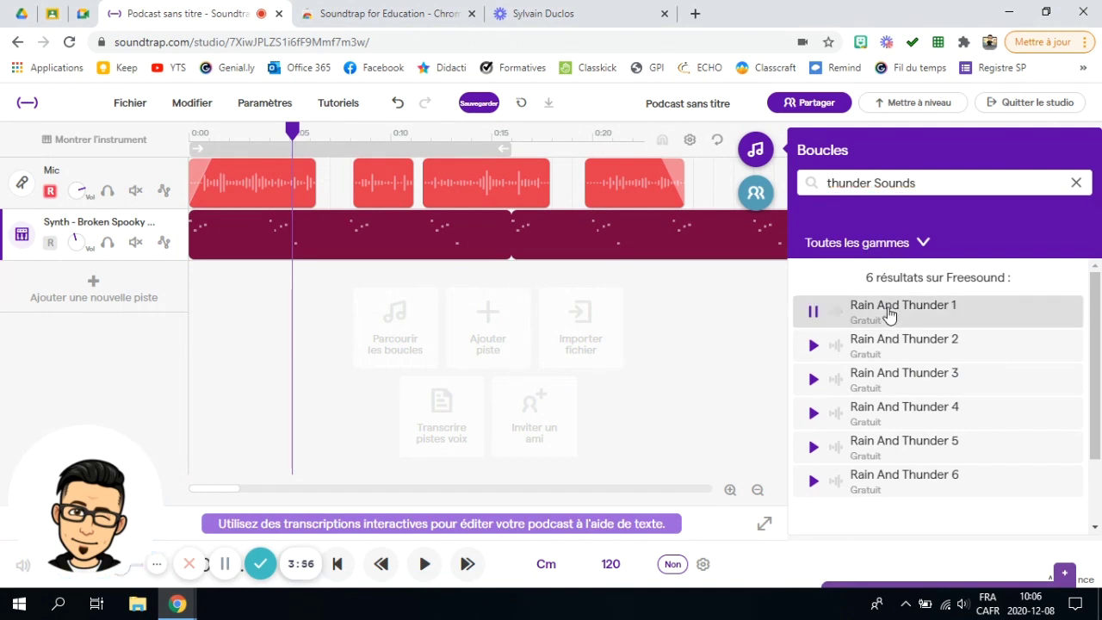
drag(887, 313, 191, 302)
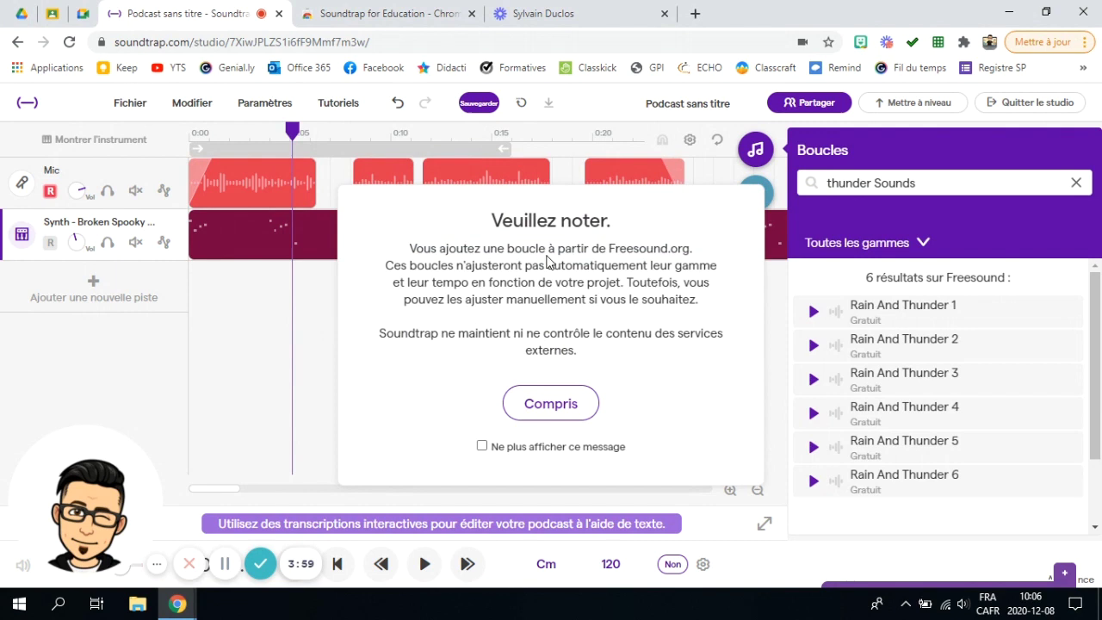
click(560, 405)
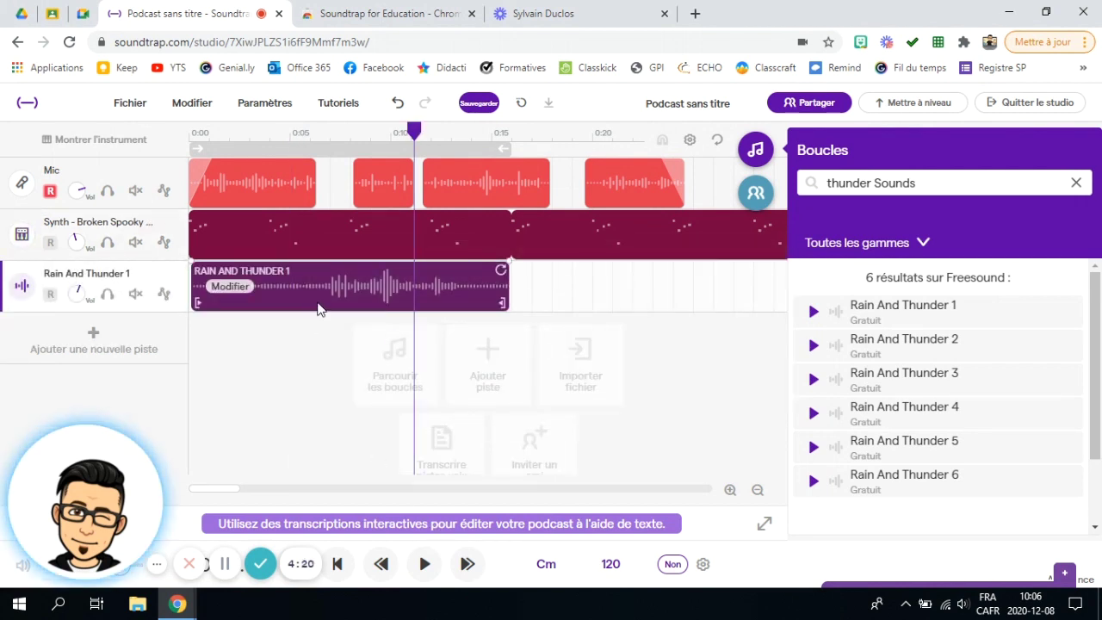
Step: Mute the Mic and Synth tracks and play the thunder track alone from about 0:05
click(136, 191)
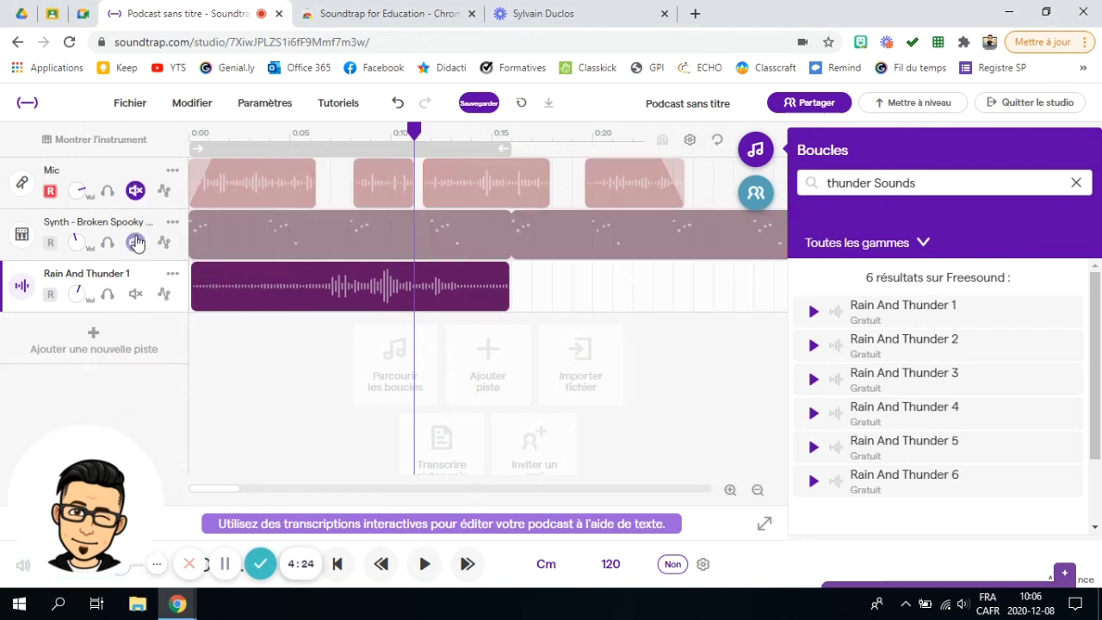
click(136, 242)
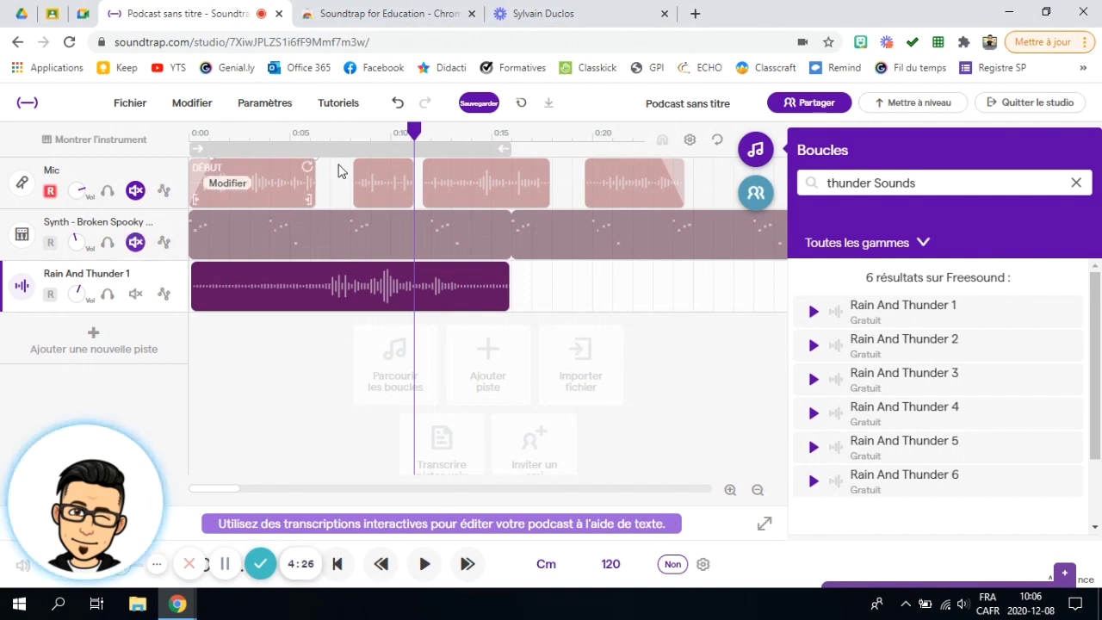
drag(415, 132, 293, 153)
click(425, 566)
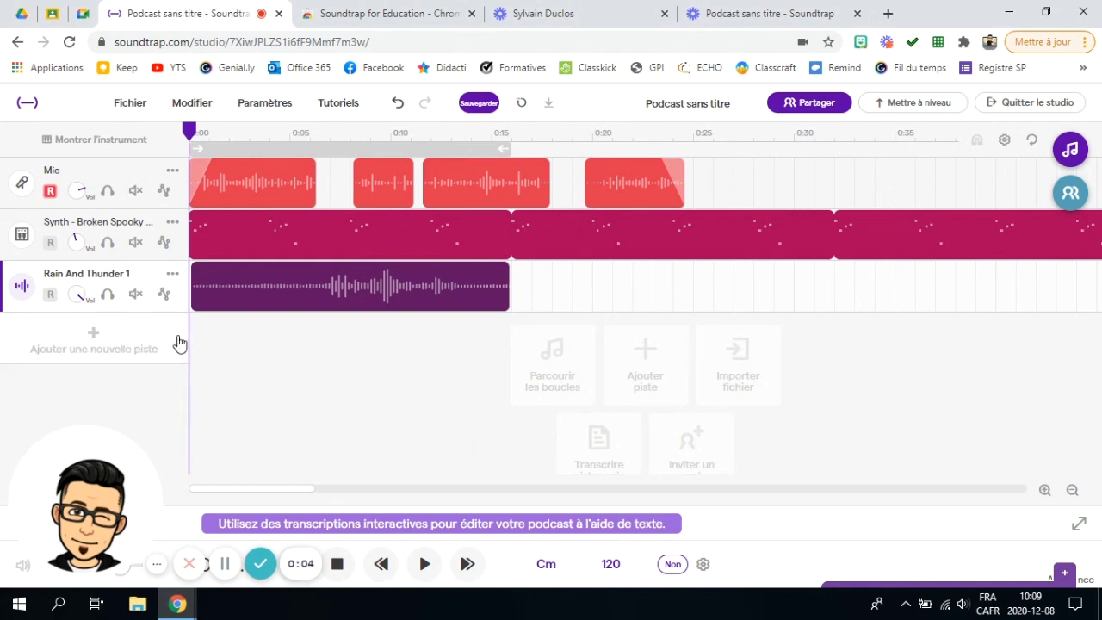
Step: Save the podcast project after the export asks for a save first
click(131, 103)
mouse_move(206, 379)
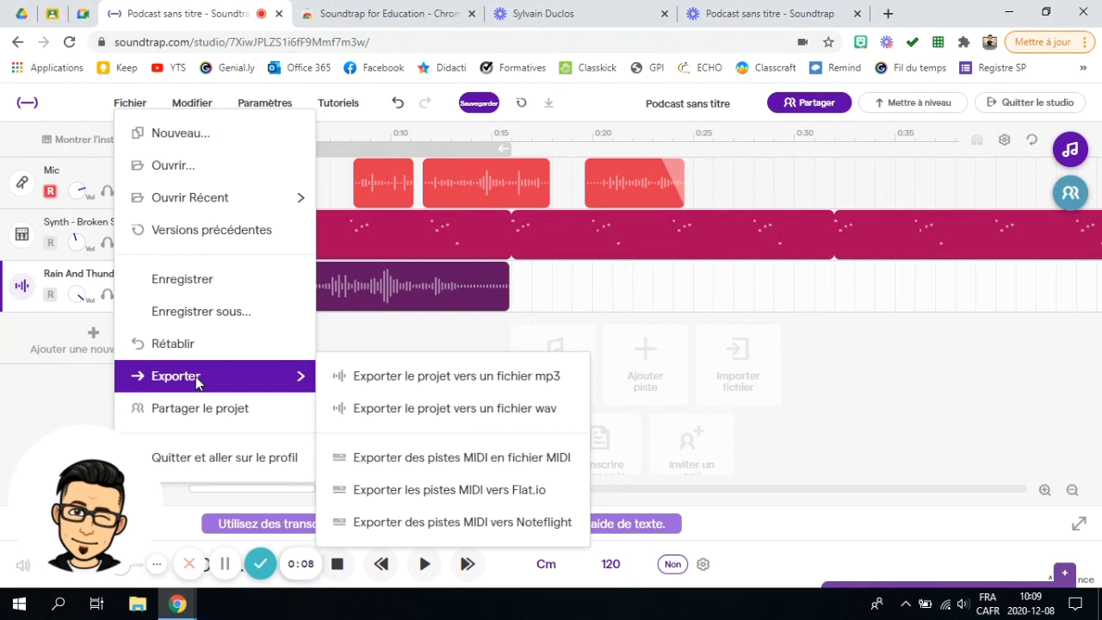
click(432, 393)
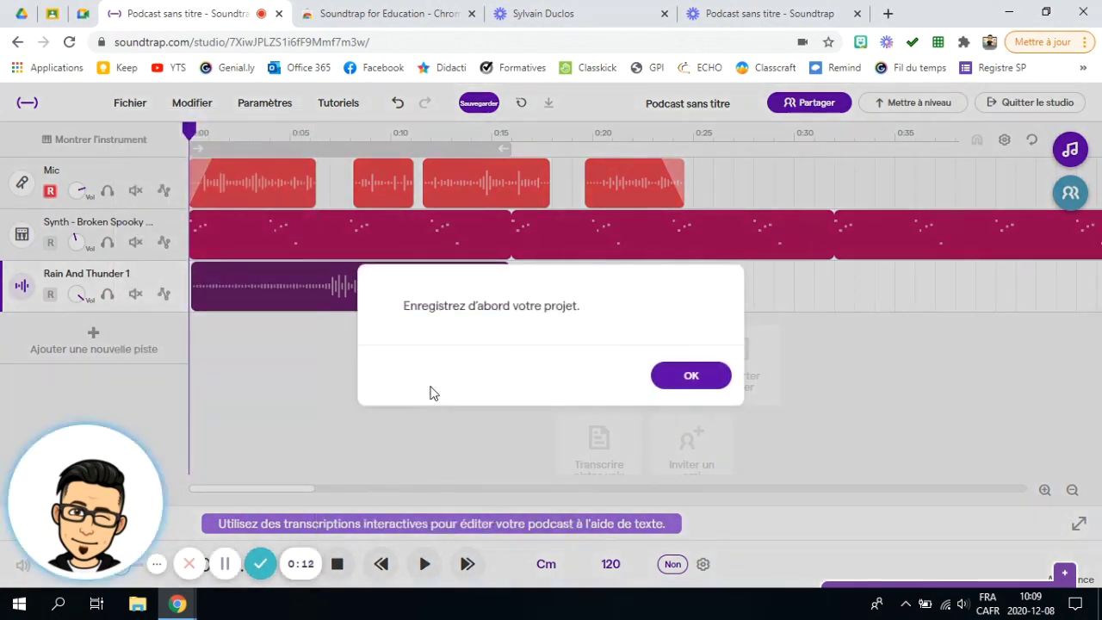
click(694, 379)
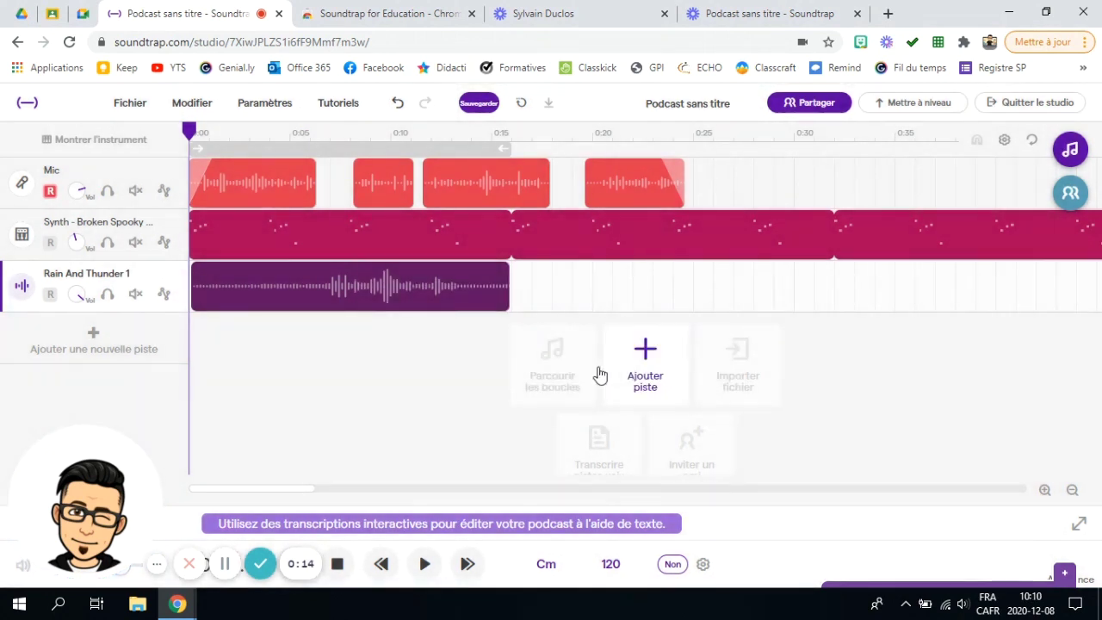
click(132, 105)
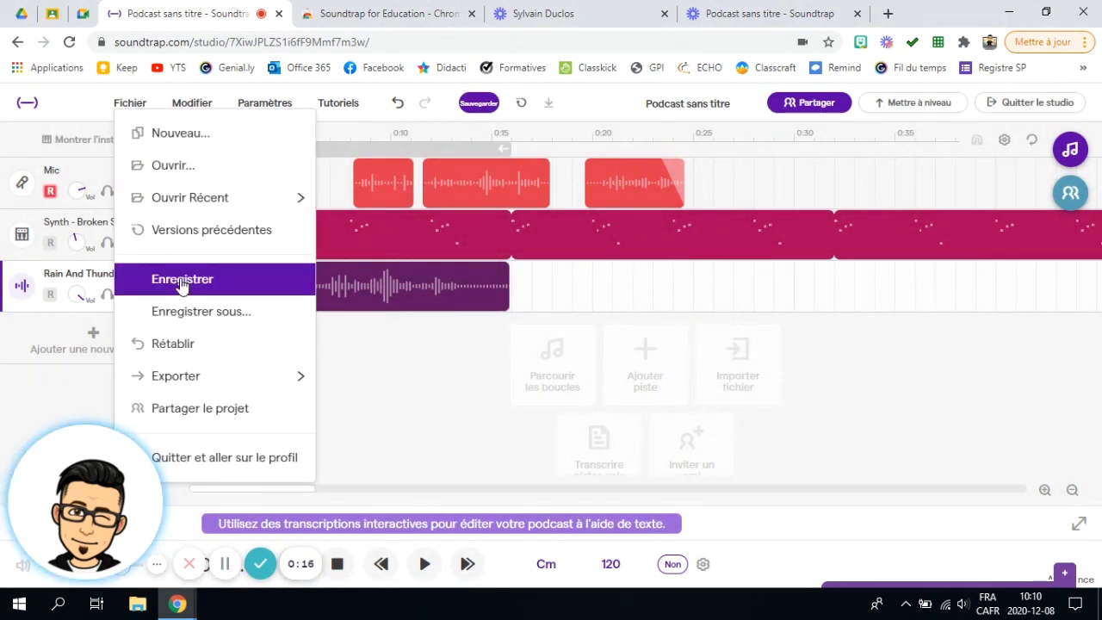
click(151, 281)
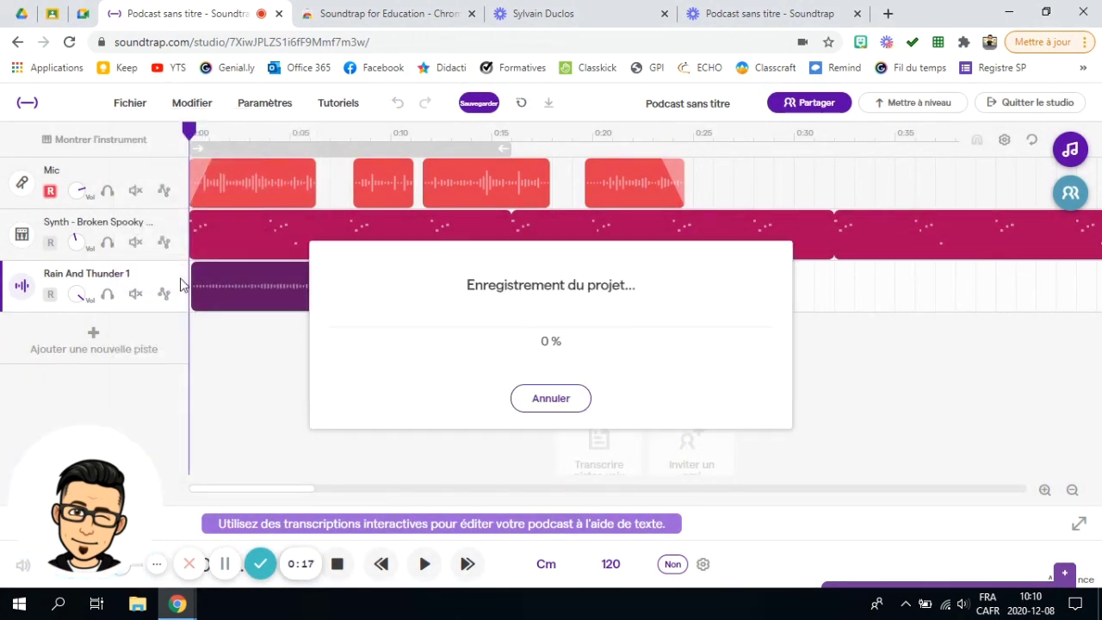
Step: Export the whole project mix as an mp3 file once mixing finishes
click(126, 111)
mouse_move(197, 375)
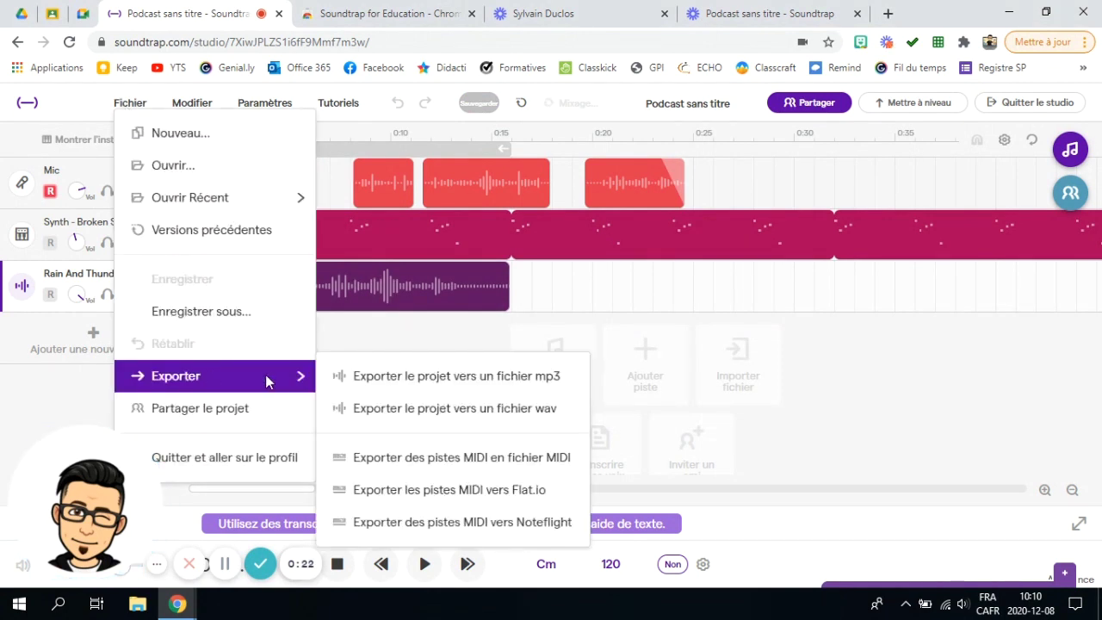
click(394, 377)
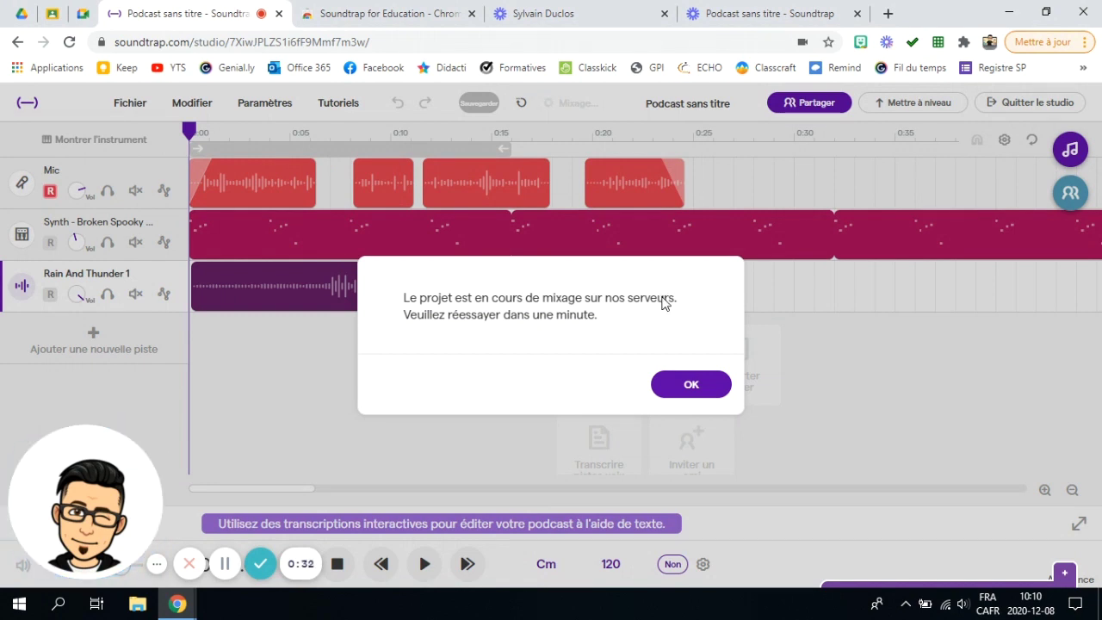
click(696, 387)
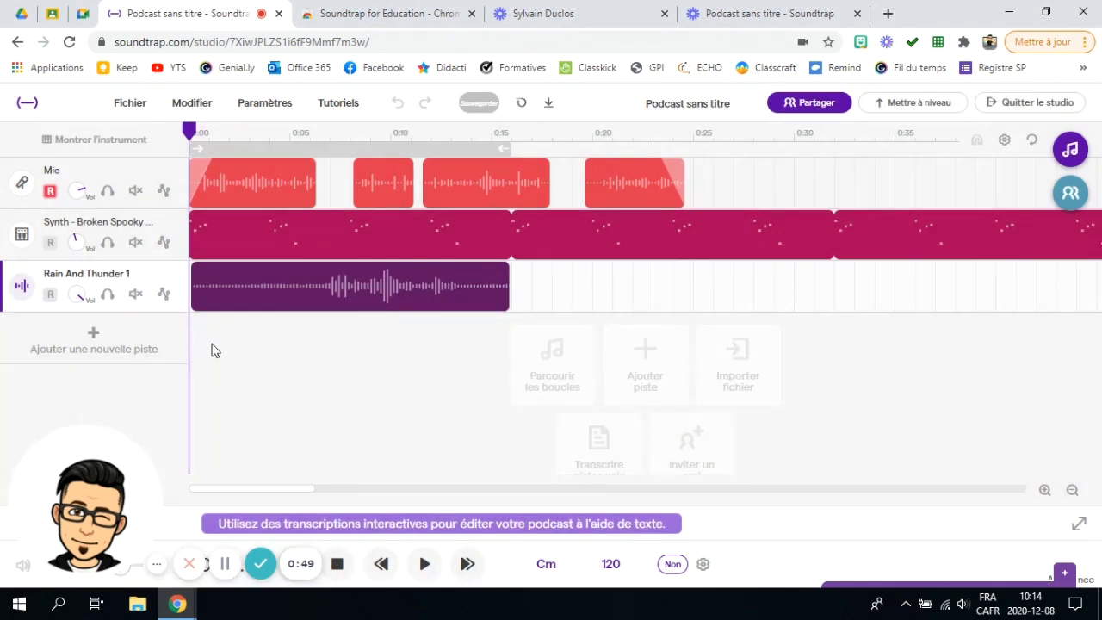
click(139, 109)
mouse_move(172, 376)
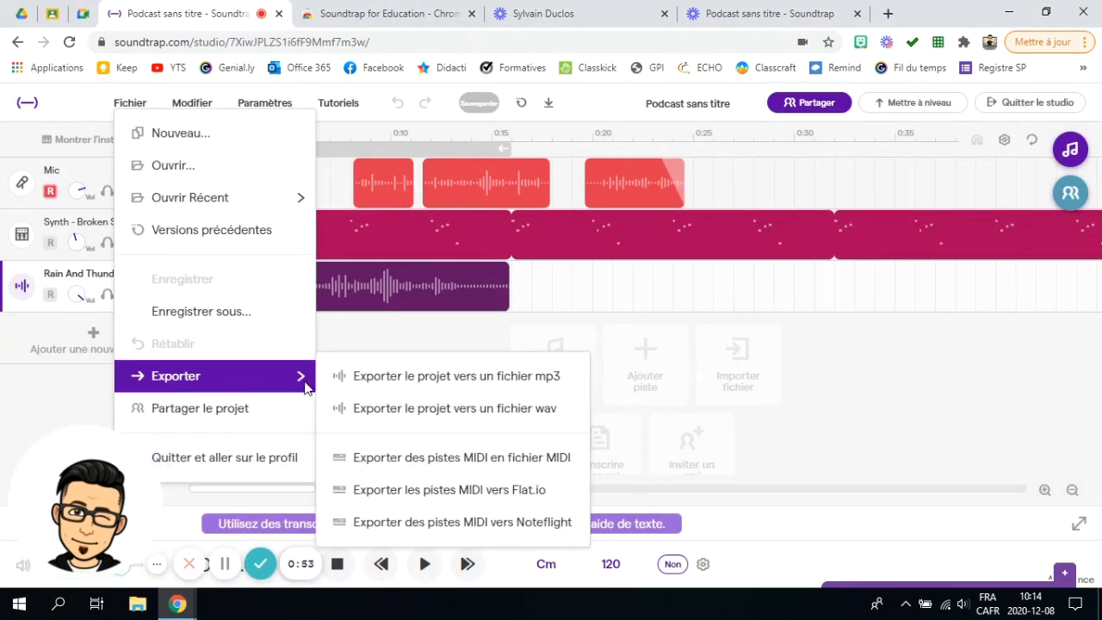
click(386, 384)
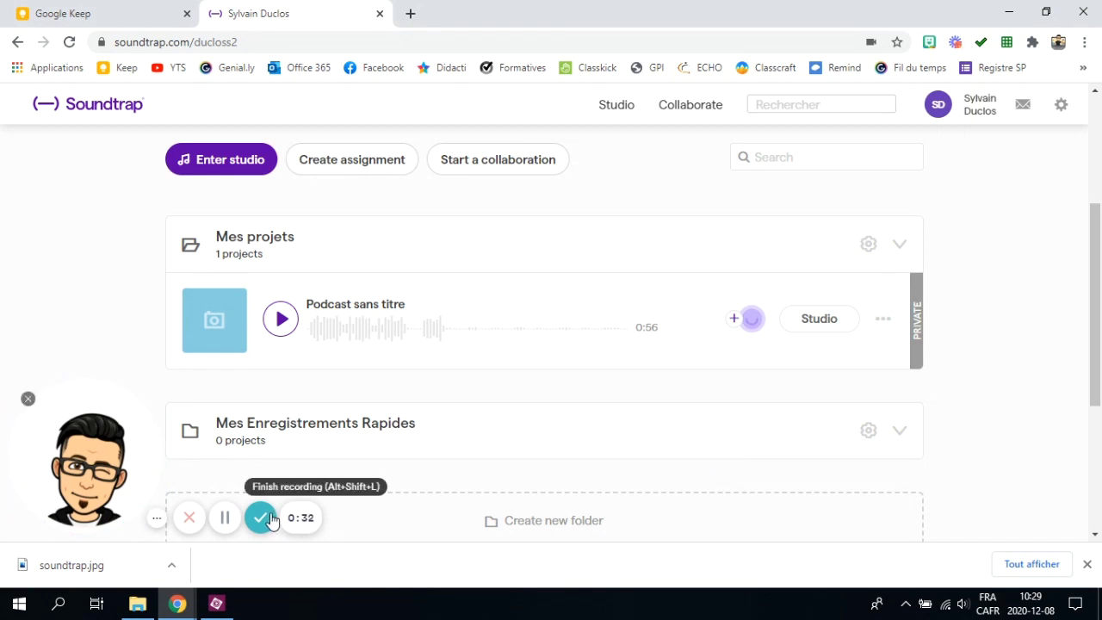
Step: Finish the screen recording with 'Podcast sans titre' listed under Mes projets
click(263, 520)
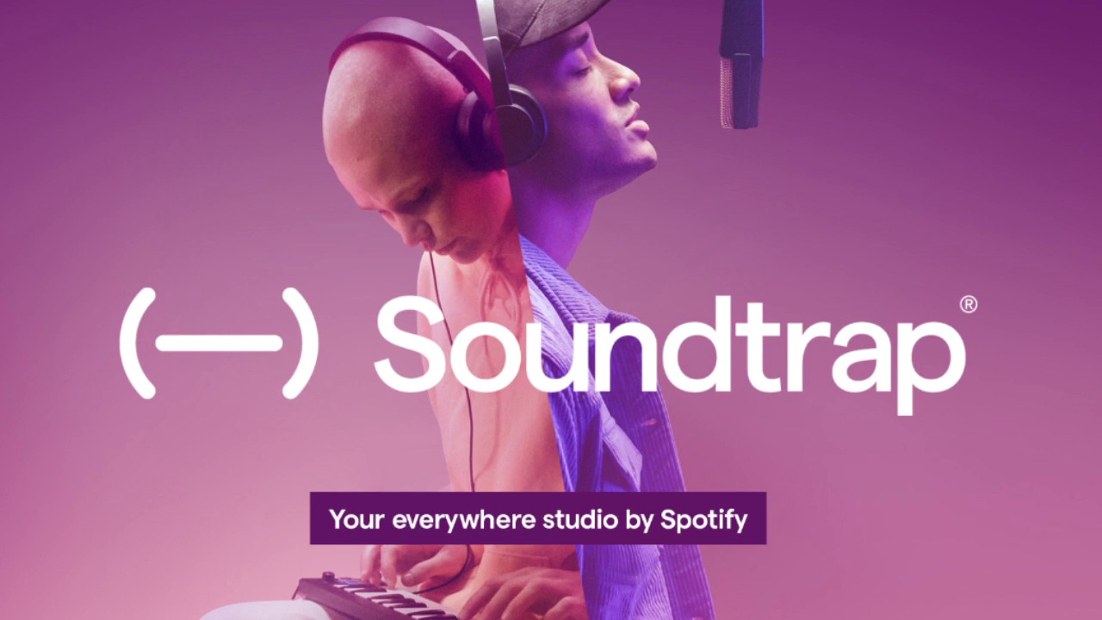